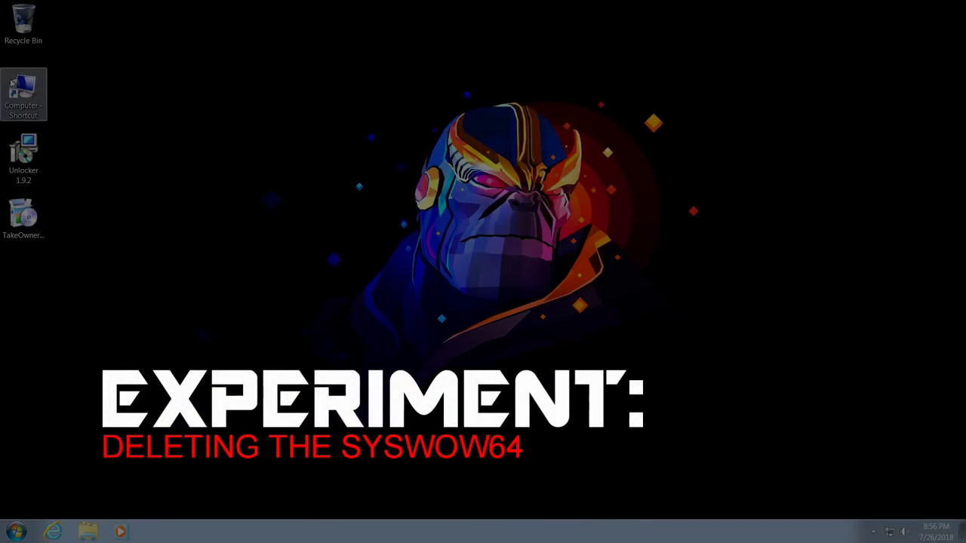
# Open the Windows folder on Local Disk (C:) from the desktop's Computer shortcut.
pyautogui.doubleClick(11, 80)
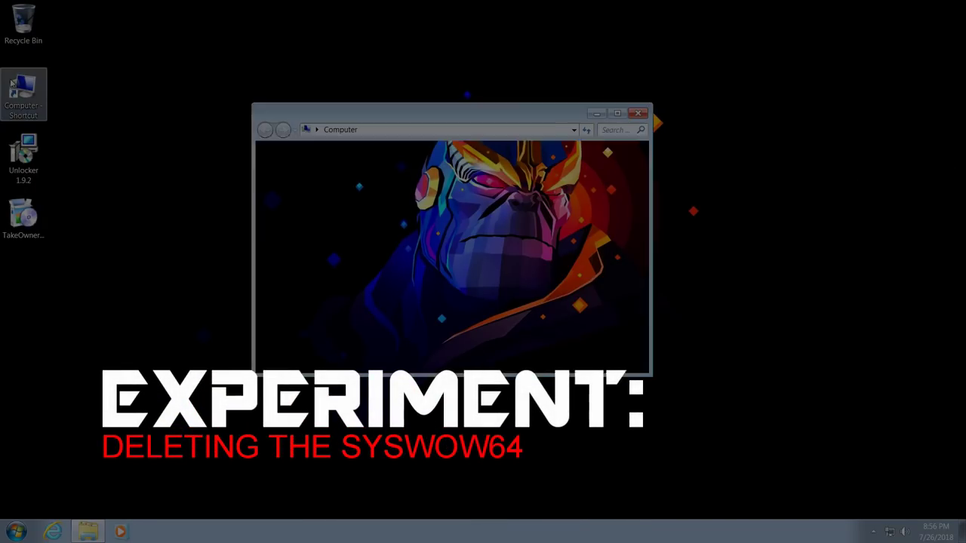
pyautogui.doubleClick(405, 217)
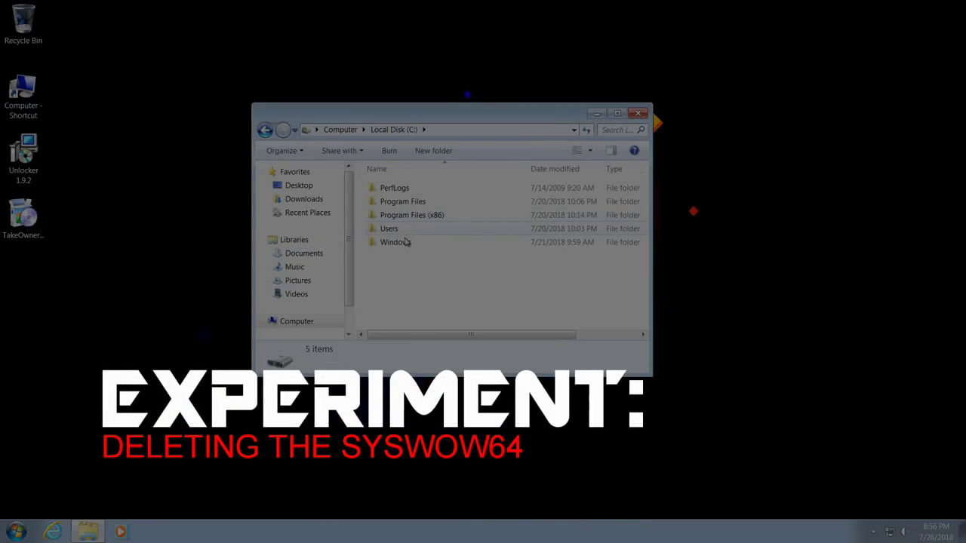
pyautogui.doubleClick(406, 242)
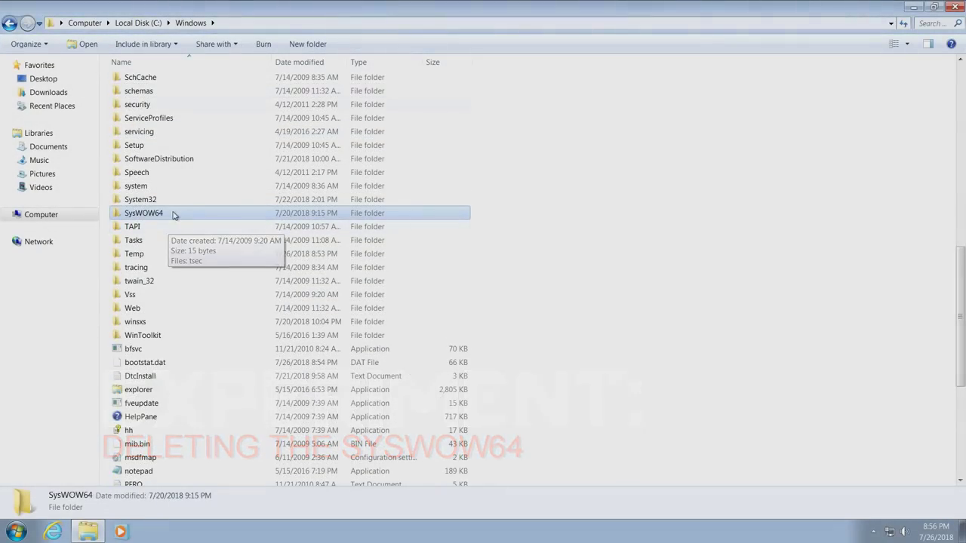
# Examine the general properties of the SysWOW64 folder, including its size and contents, and close them.
pyautogui.rightClick(176, 218)
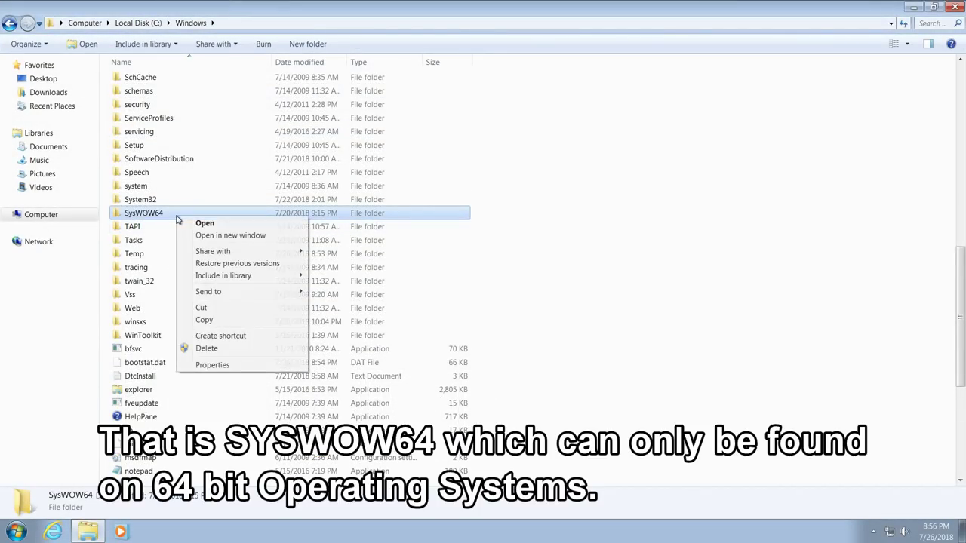
pyautogui.click(198, 365)
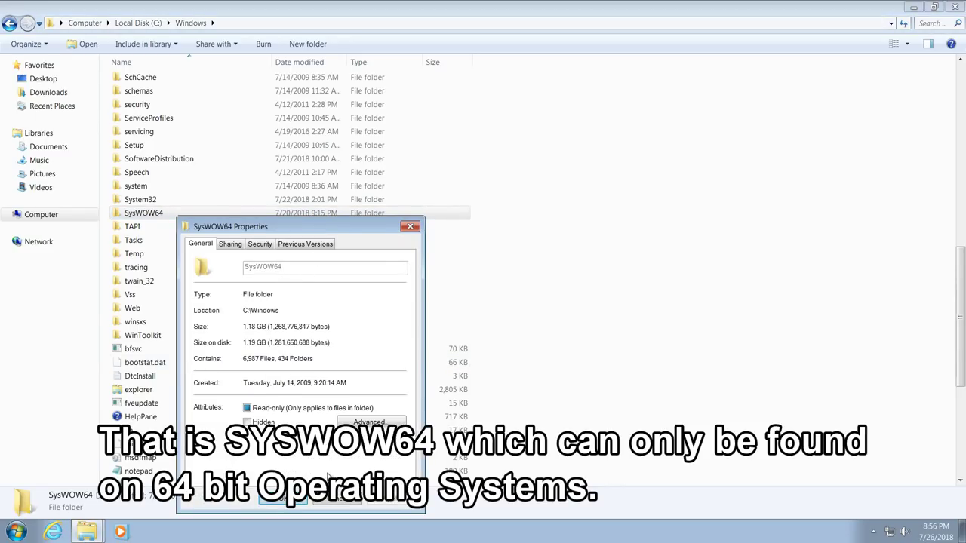
pyautogui.click(338, 499)
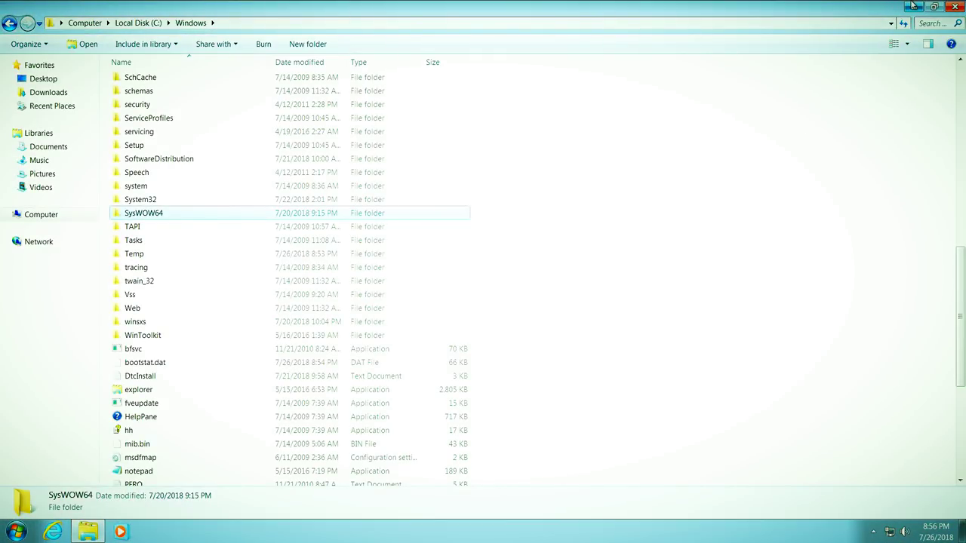
# Minimize the folder window and install TakeOwnershipPro with the default options and no desktop icon.
pyautogui.click(913, 6)
pyautogui.doubleClick(23, 218)
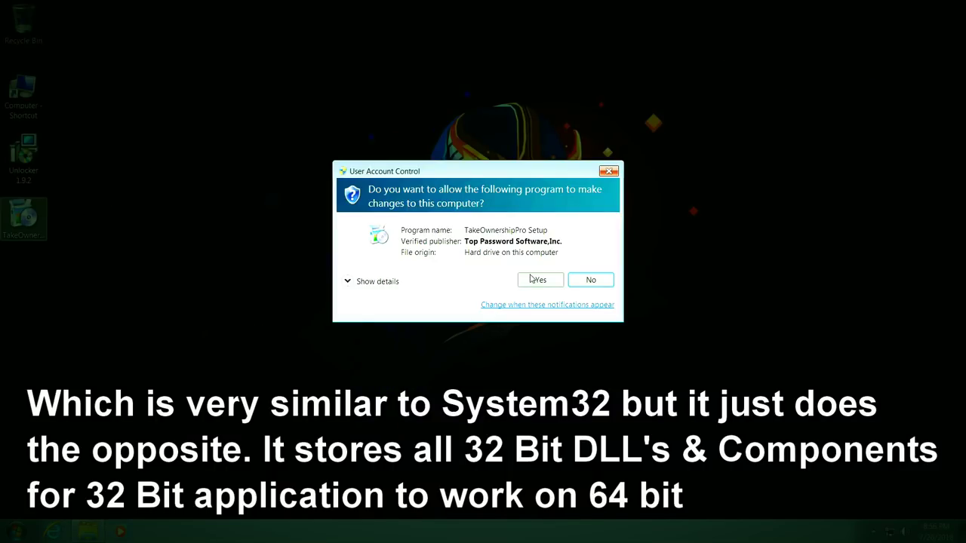
pyautogui.click(537, 280)
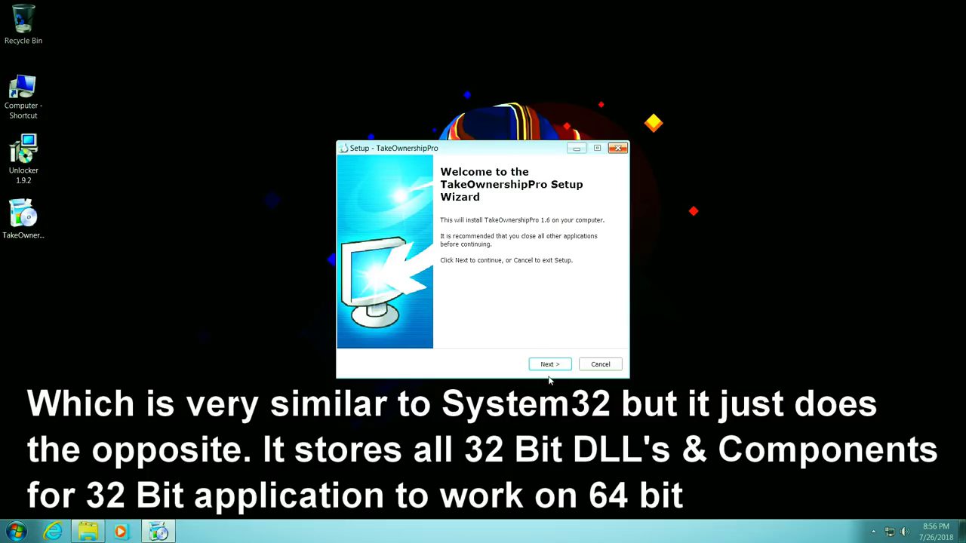
pyautogui.click(549, 365)
pyautogui.click(549, 365)
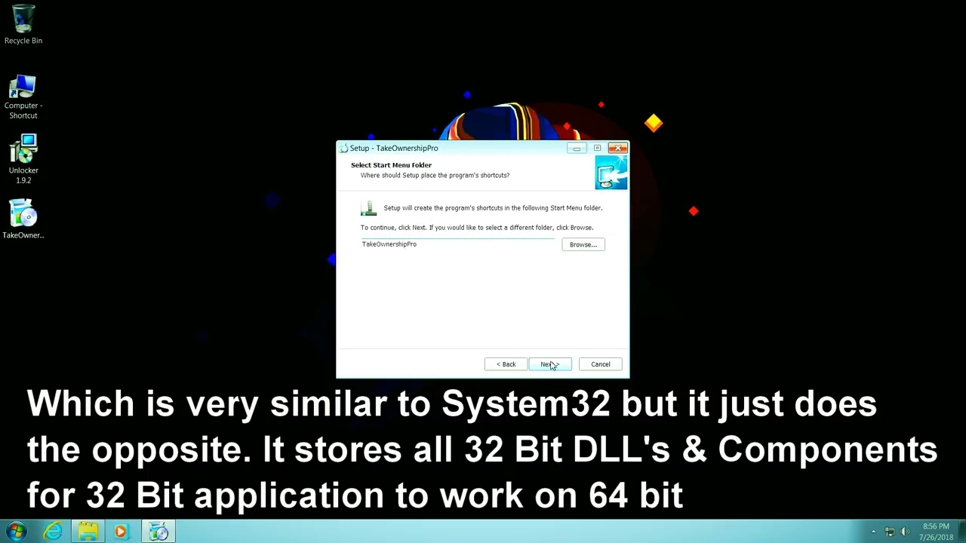
pyautogui.click(548, 364)
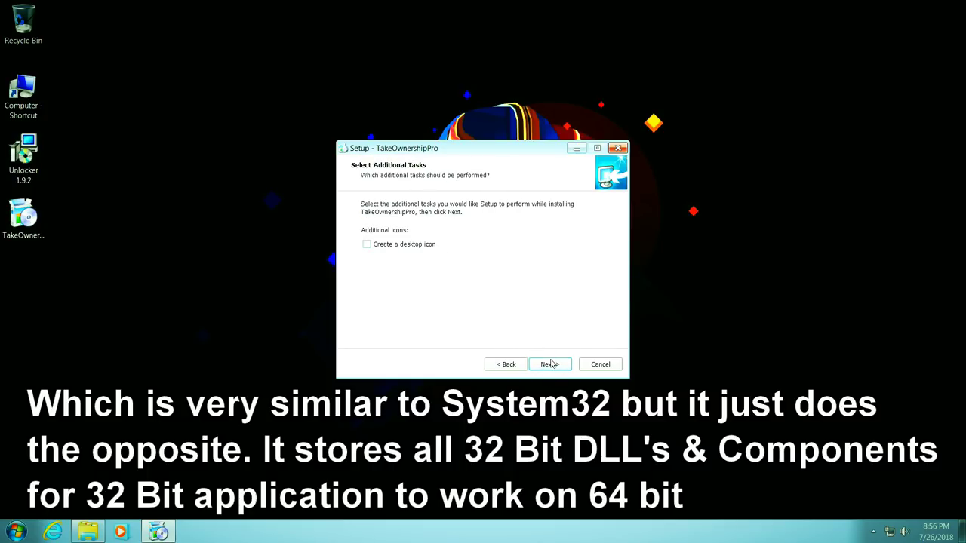
pyautogui.click(548, 364)
pyautogui.click(548, 365)
pyautogui.click(550, 364)
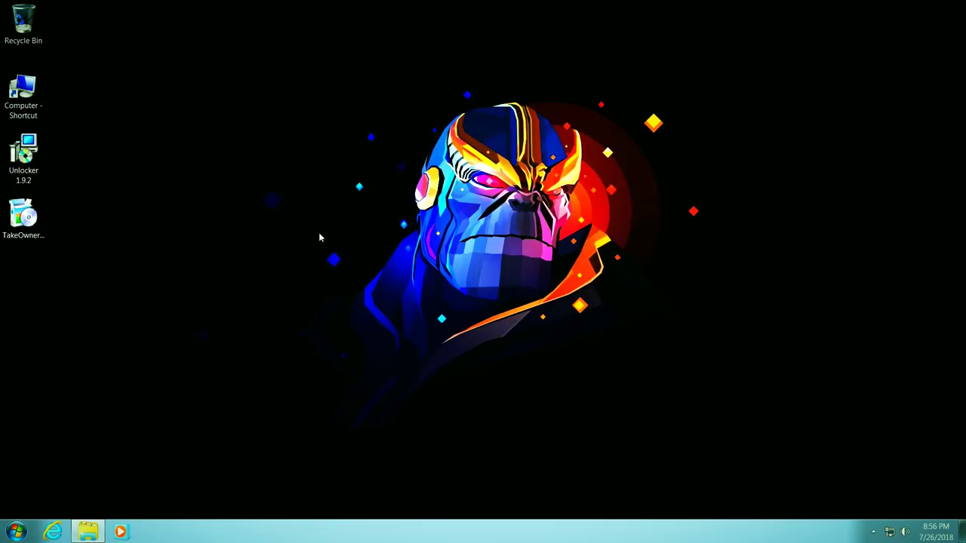
# Install Unlocker 1.9.2 with the default options and refresh the desktop.
pyautogui.doubleClick(29, 154)
pyautogui.click(549, 364)
pyautogui.click(549, 364)
pyautogui.click(549, 364)
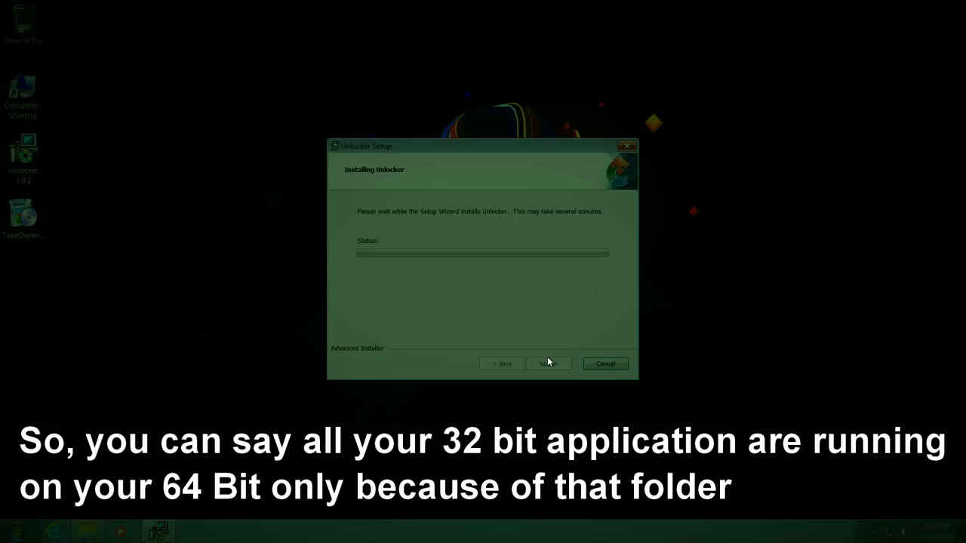
pyautogui.click(540, 285)
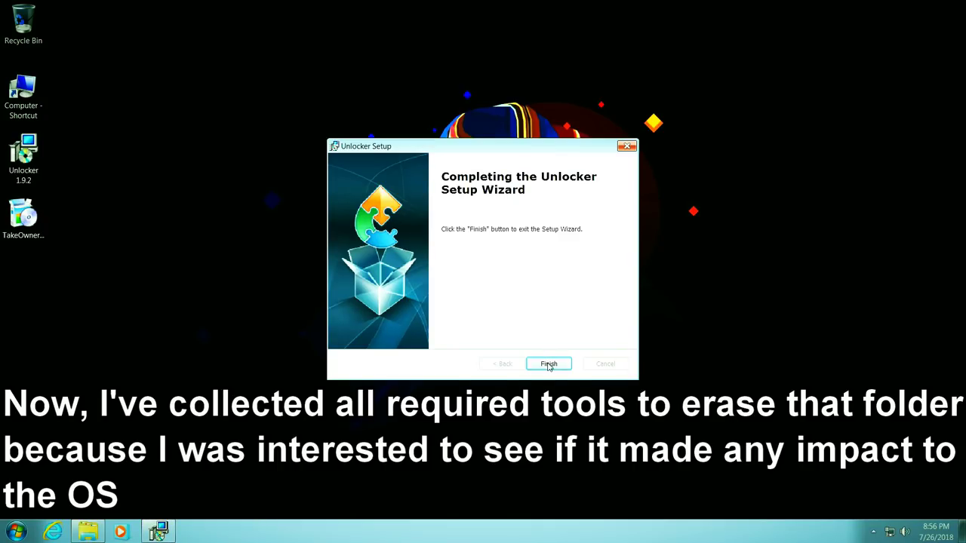
pyautogui.click(549, 364)
pyautogui.rightClick(340, 125)
pyautogui.click(361, 157)
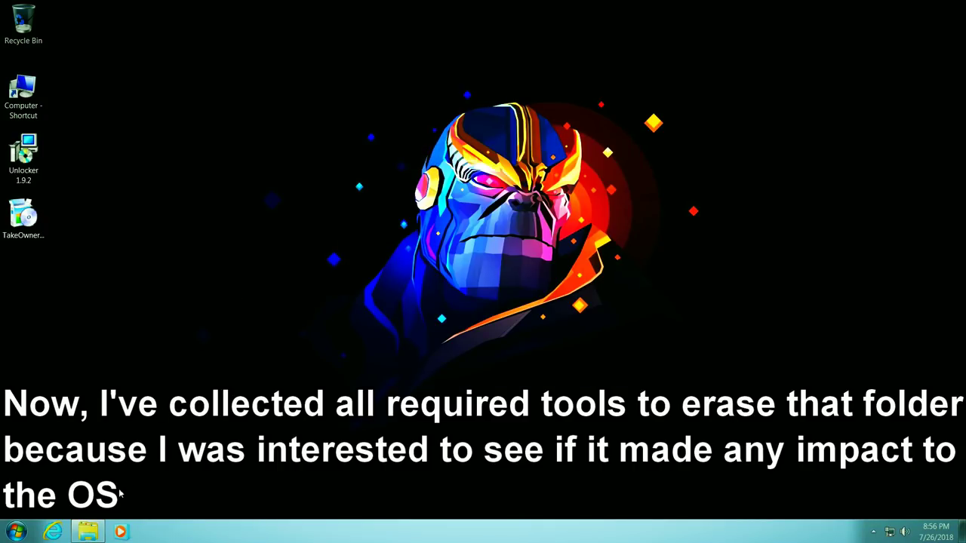
# Take ownership of the SysWOW64 folder, including subfolders and files, with TakeOwnershipPro and exit the tool.
pyautogui.click(93, 529)
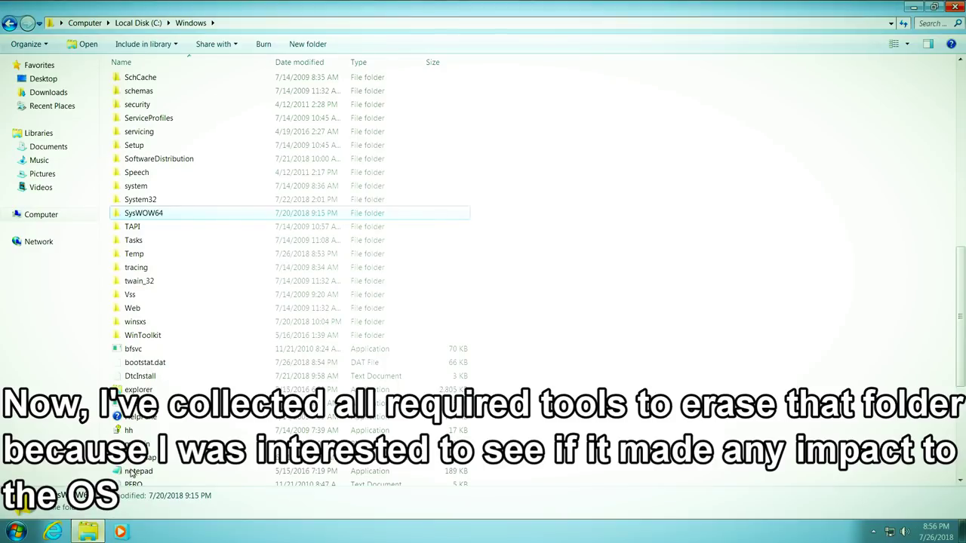
pyautogui.rightClick(177, 219)
pyautogui.click(211, 264)
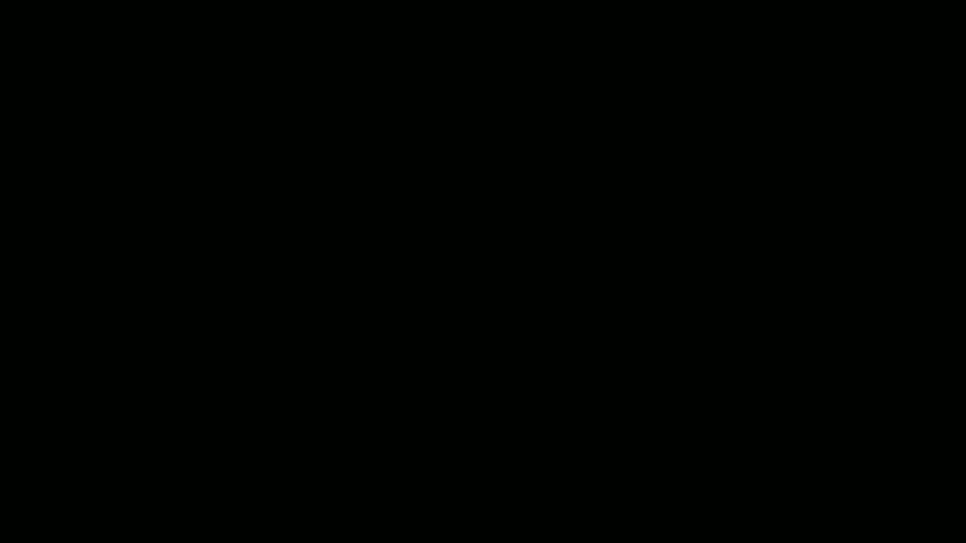
pyautogui.click(542, 284)
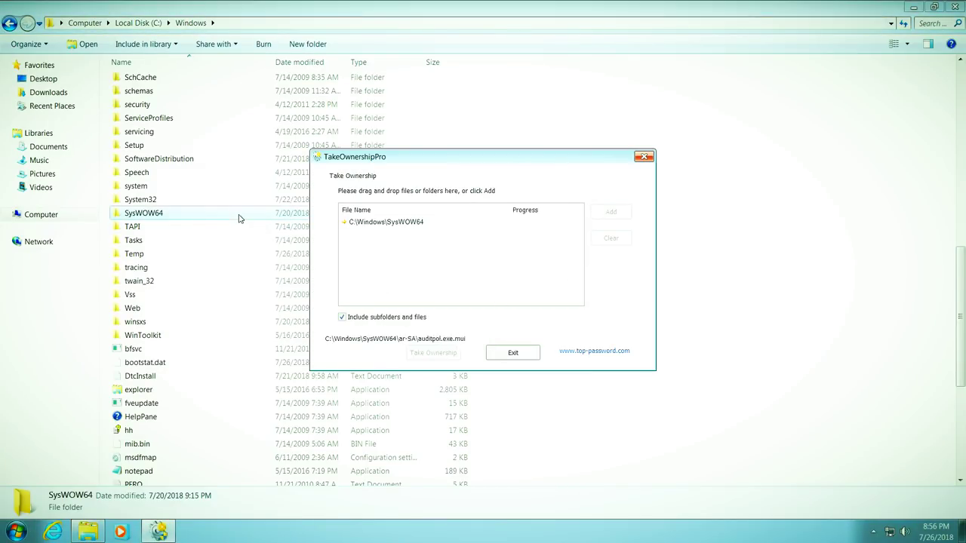
pyautogui.rightClick(239, 217)
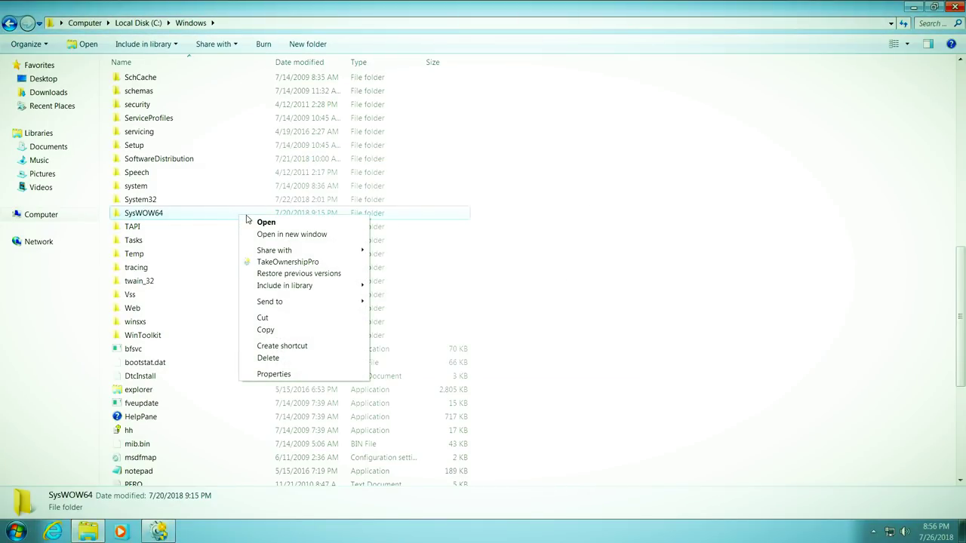
pyautogui.click(528, 249)
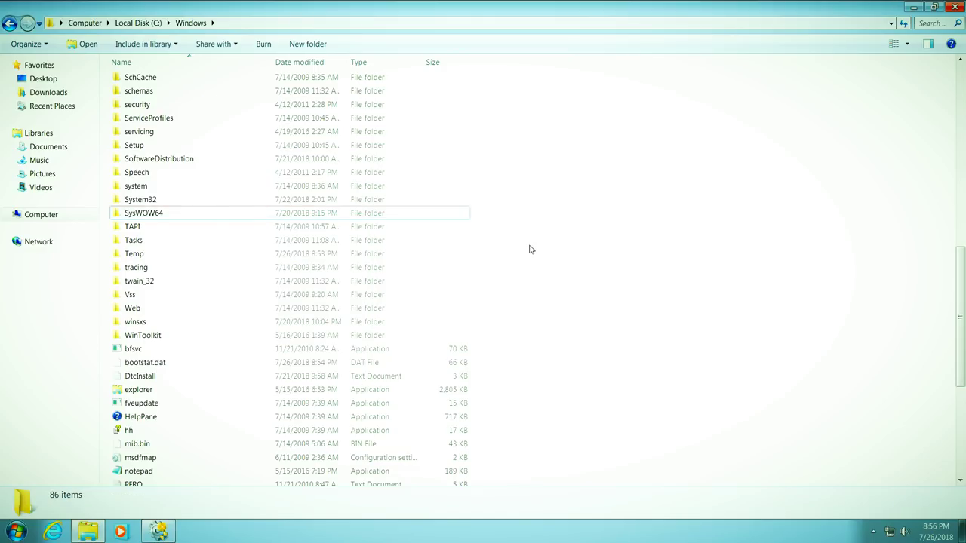
pyautogui.click(158, 532)
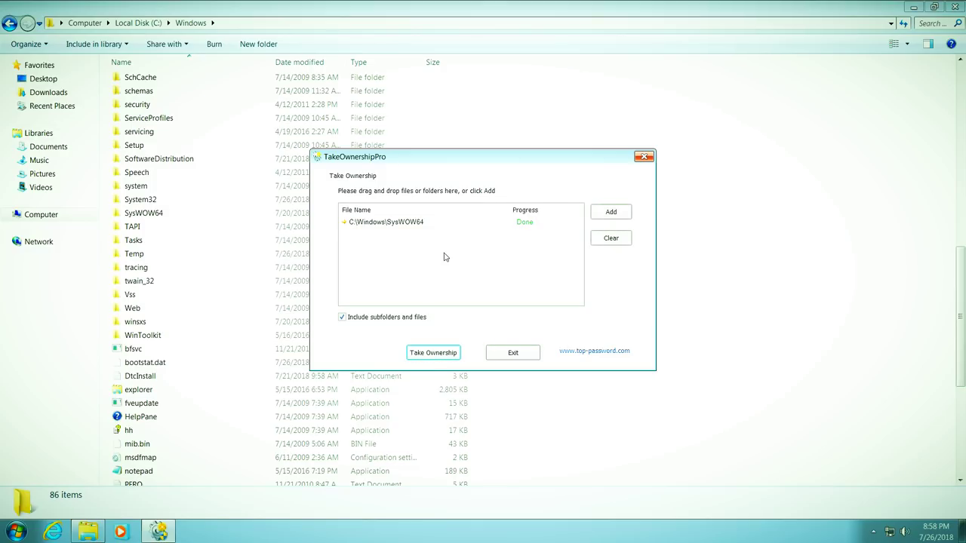
pyautogui.click(514, 355)
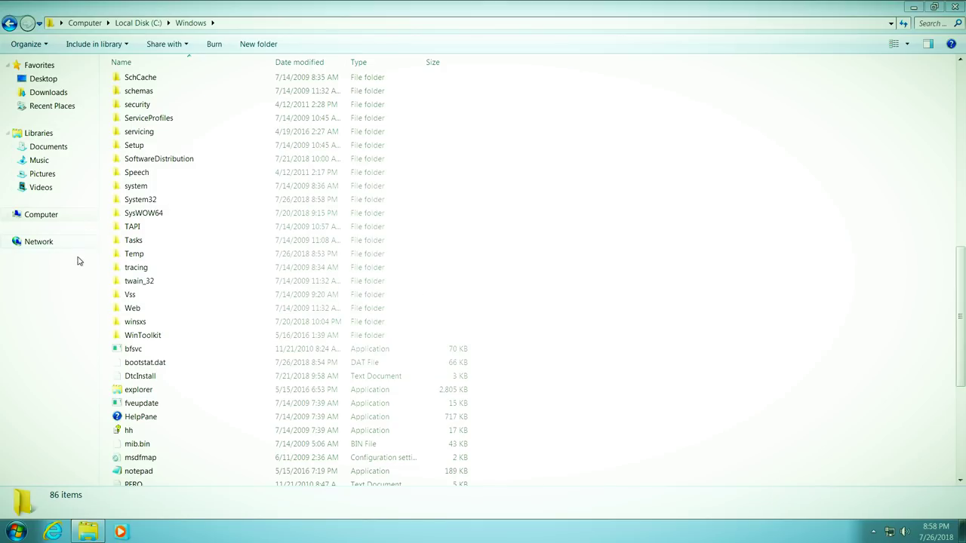
# Allow CREATOR OWNER full control of the SysWOW64 folder in its security permissions and apply the change.
pyautogui.rightClick(146, 217)
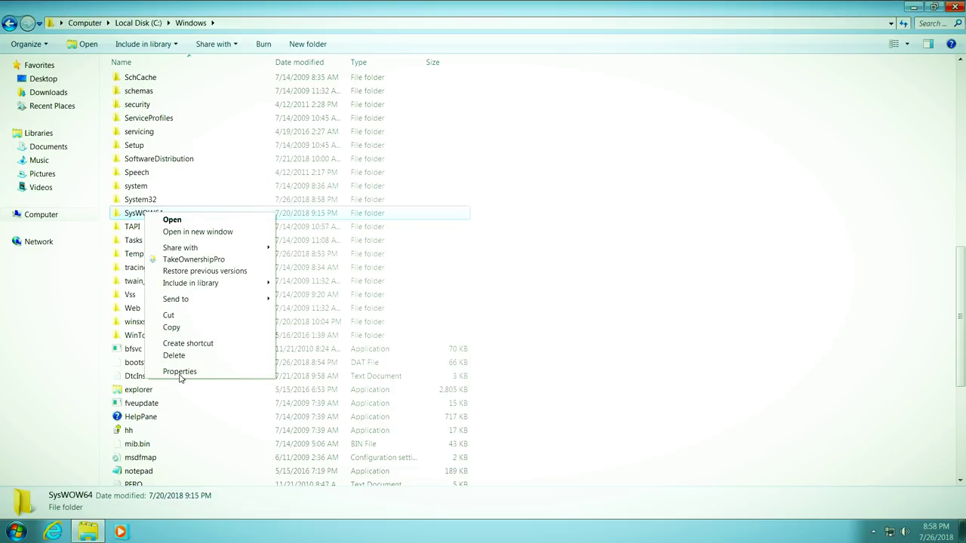
pyautogui.click(180, 373)
pyautogui.click(228, 240)
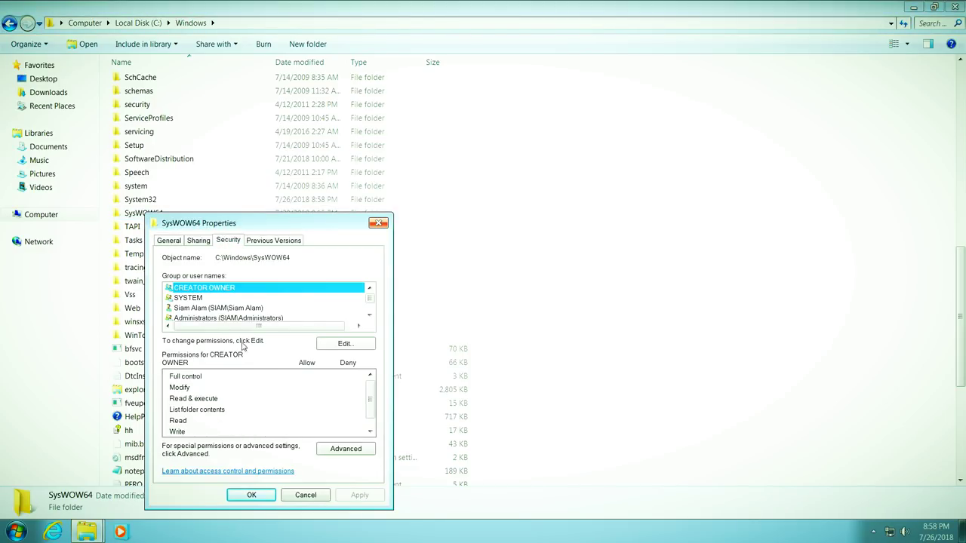
pyautogui.click(268, 308)
pyautogui.click(334, 345)
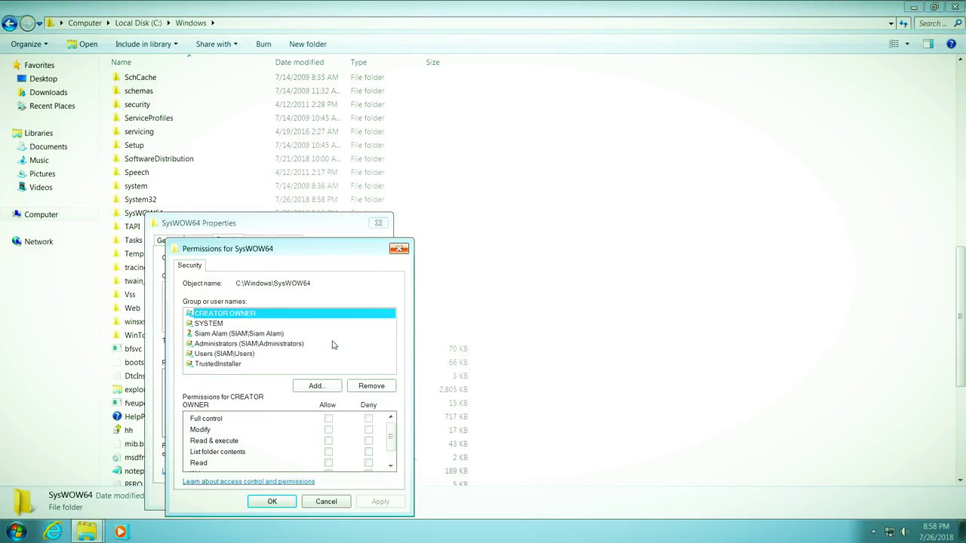
pyautogui.click(328, 419)
pyautogui.click(370, 501)
pyautogui.click(519, 326)
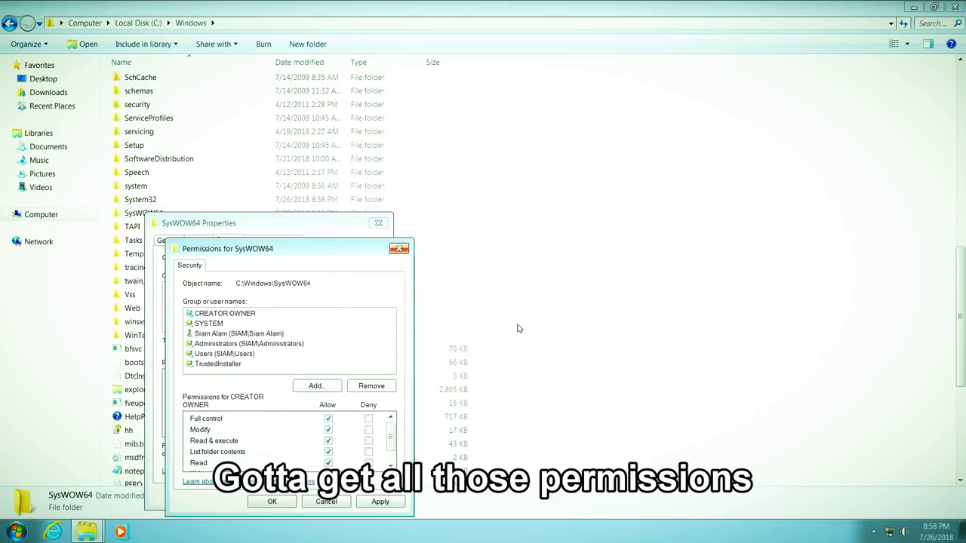
# Review the listed accounts' permissions, allow the Users group full control of SysWOW64, and apply the change.
pyautogui.click(255, 343)
pyautogui.click(249, 335)
pyautogui.click(251, 344)
pyautogui.click(247, 334)
pyautogui.click(252, 353)
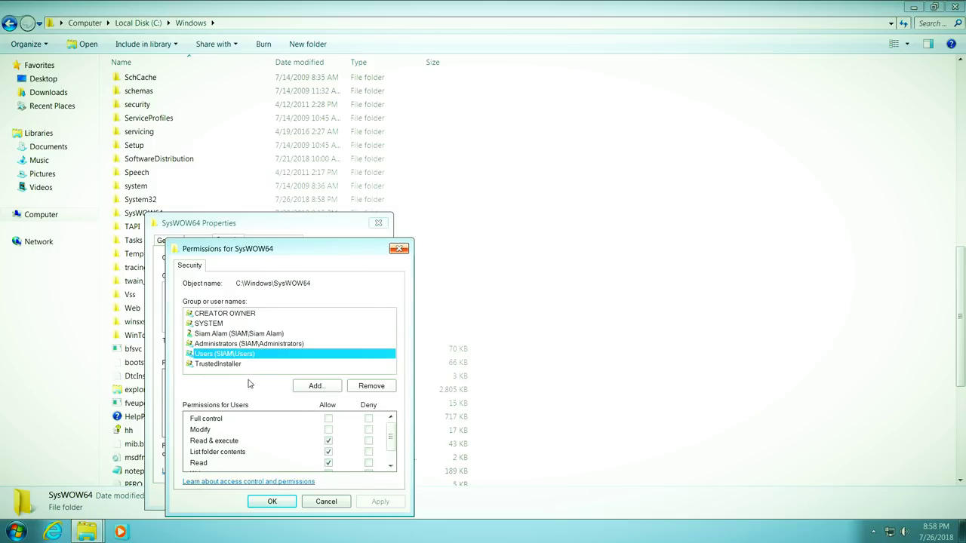
pyautogui.click(257, 345)
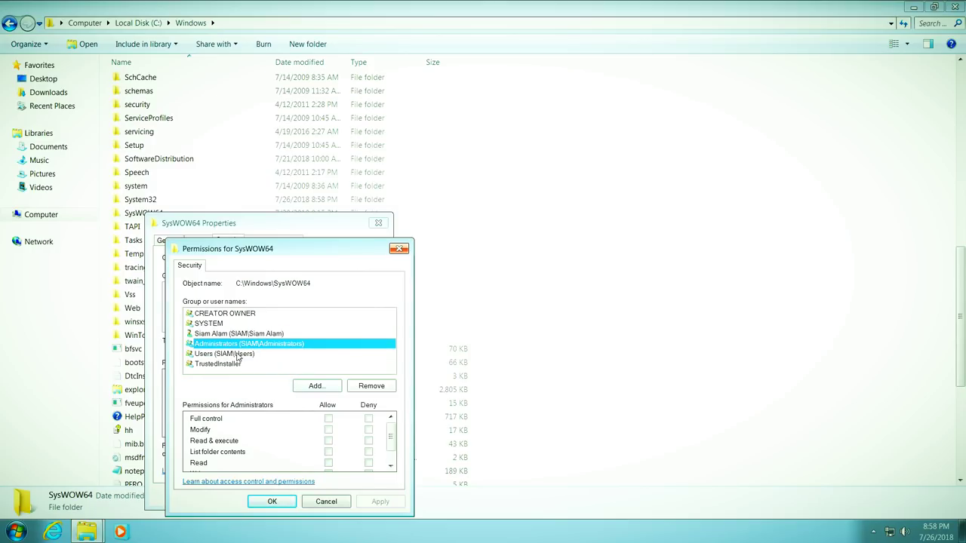
pyautogui.click(237, 355)
pyautogui.click(328, 418)
pyautogui.click(380, 501)
pyautogui.click(531, 320)
# Allow the personal user account full control of SysWOW64, apply the change, and close the permissions and properties dialogs.
pyautogui.click(243, 334)
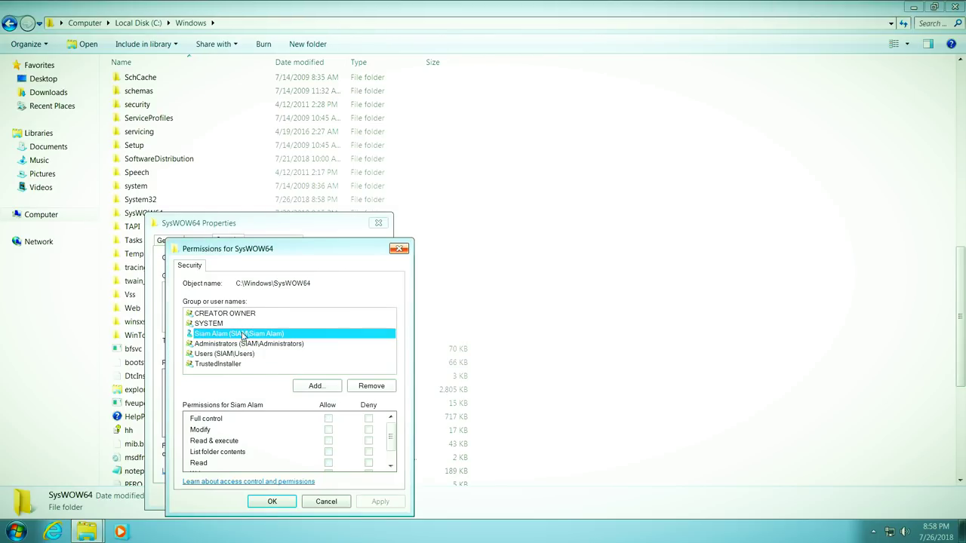
pyautogui.click(329, 419)
pyautogui.click(379, 501)
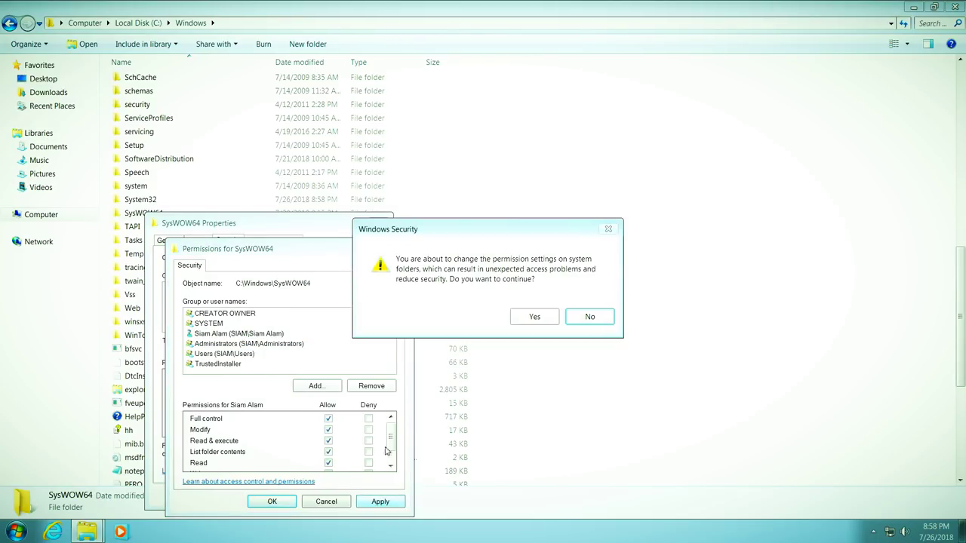
pyautogui.click(530, 318)
pyautogui.click(278, 345)
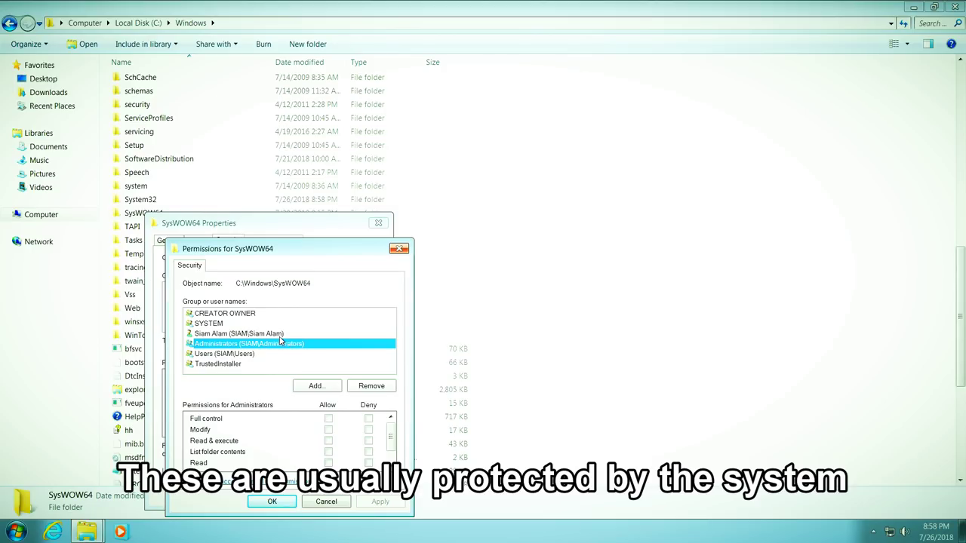
pyautogui.click(280, 334)
pyautogui.click(273, 502)
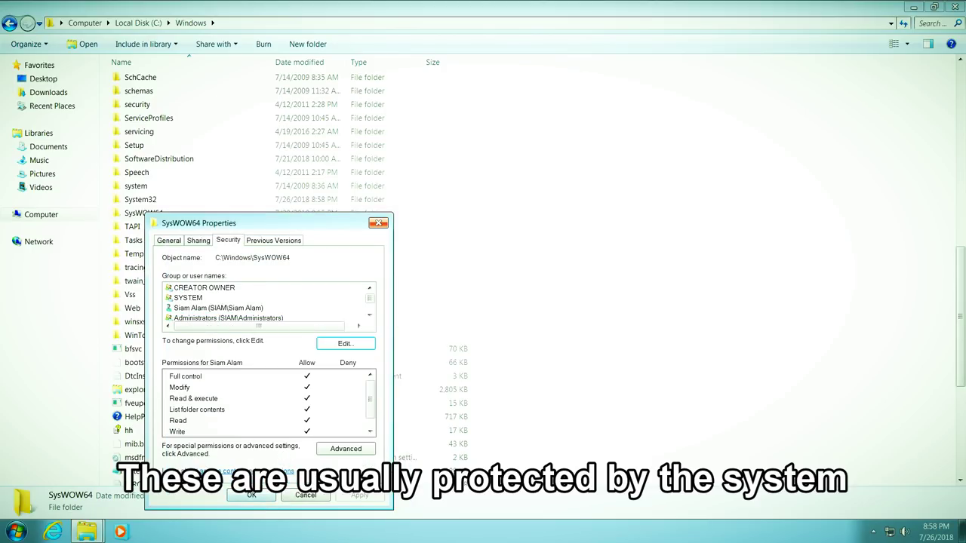
pyautogui.click(256, 495)
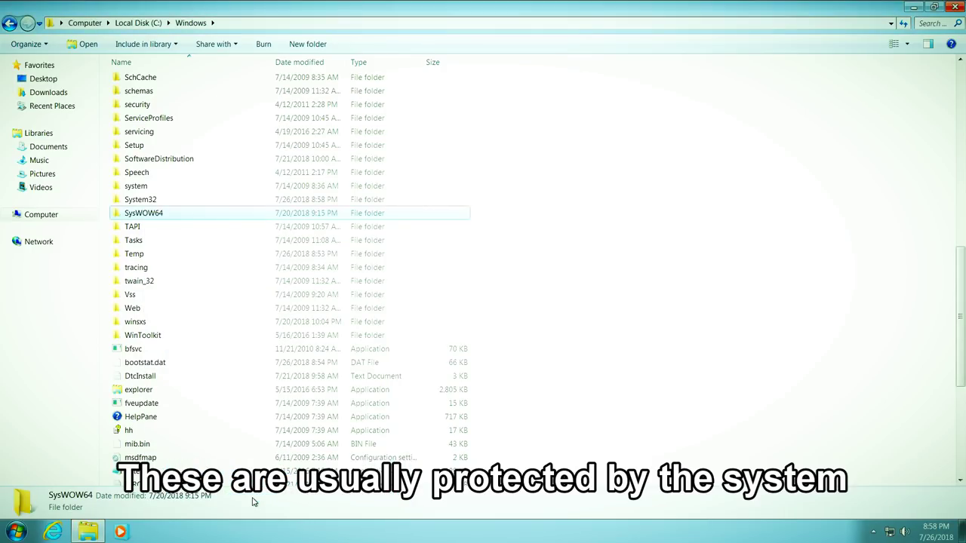
# Try to delete the SysWOW64 folder to the Recycle Bin.
pyautogui.rightClick(152, 215)
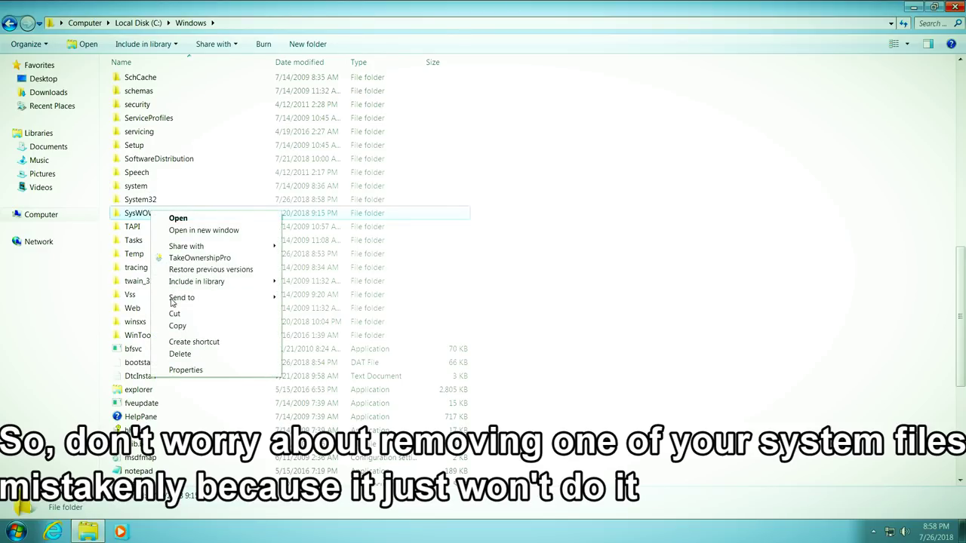
pyautogui.click(180, 354)
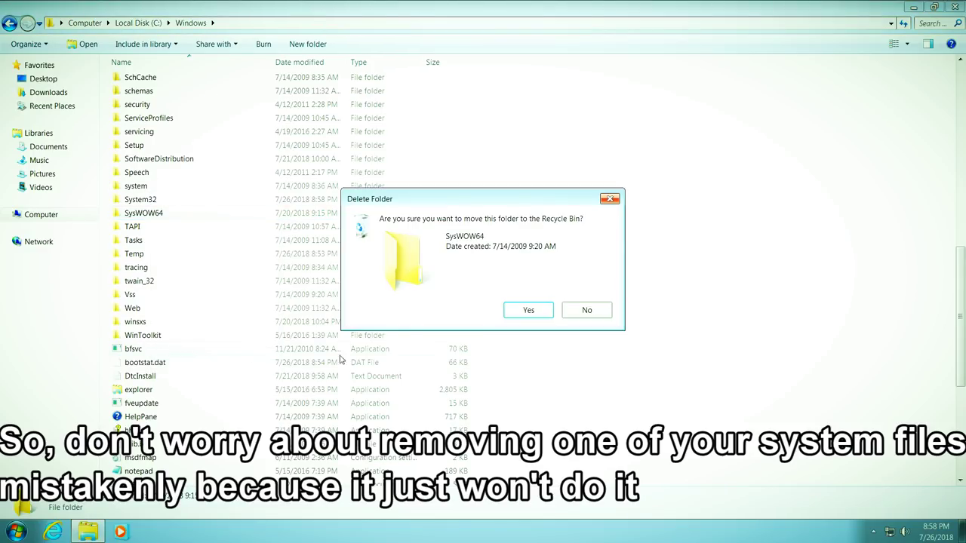
pyautogui.click(527, 310)
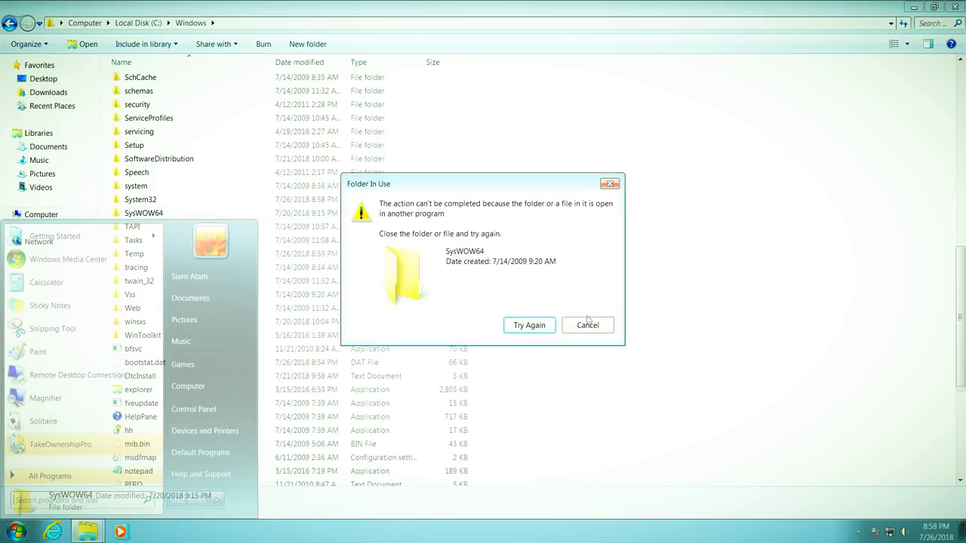
# Run Unlocker with administrator approval and expand the Windows folder on Local Disk (C:) in its file browser.
pyautogui.write('un')
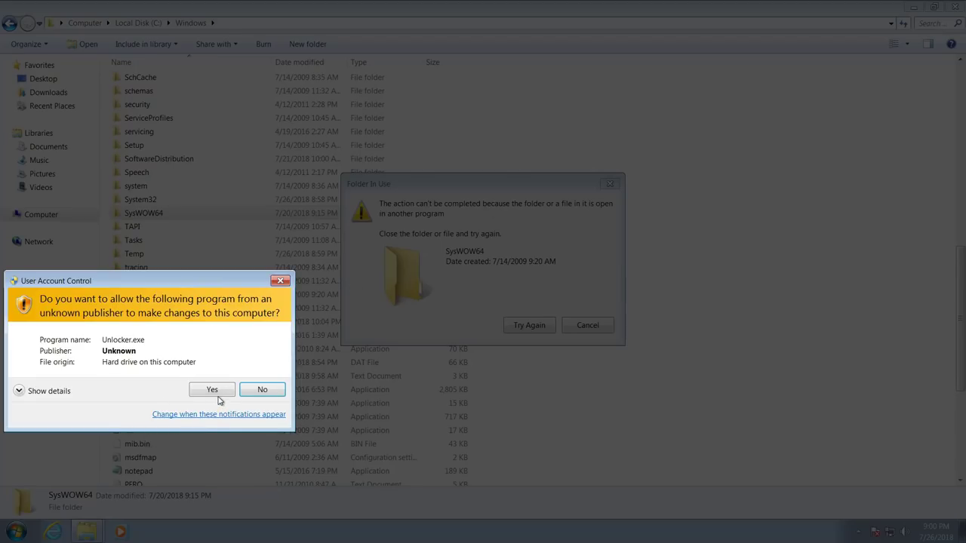
pyautogui.click(216, 393)
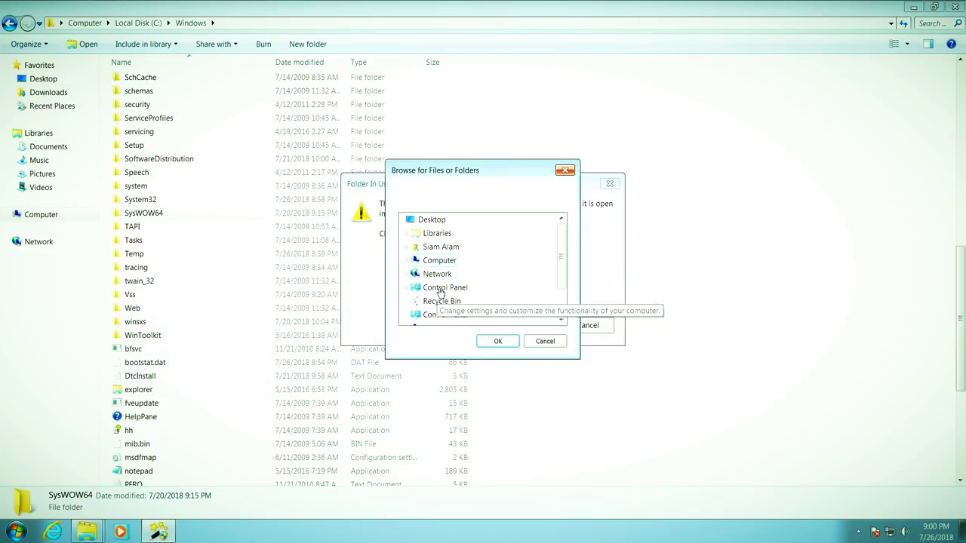
pyautogui.click(407, 261)
pyautogui.click(411, 274)
pyautogui.moveTo(559, 250); pyautogui.dragTo(561, 276)
pyautogui.click(447, 276)
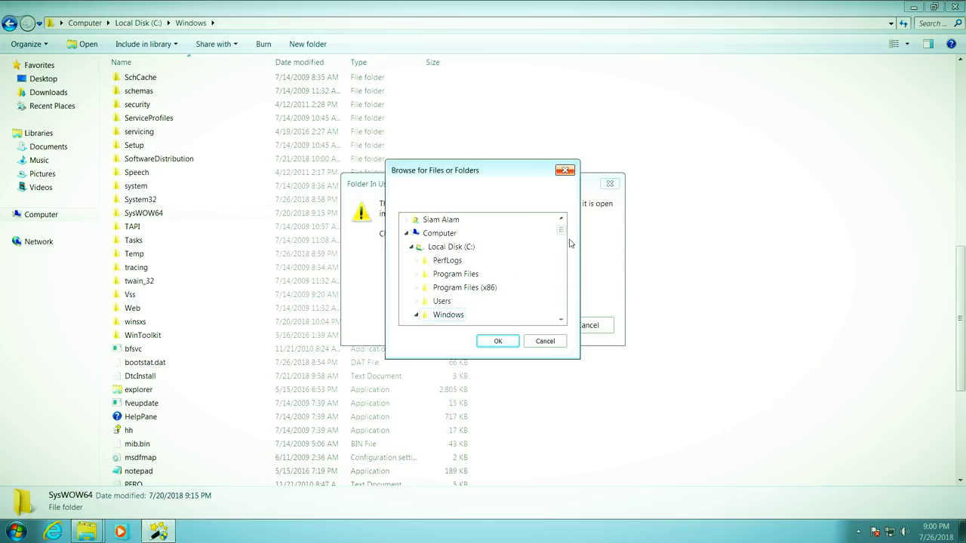
# Choose the SysWOW64 folder inside Windows as the object for Unlocker to process.
pyautogui.scroll(-4, 563, 239)
pyautogui.scroll(-8, 476, 295)
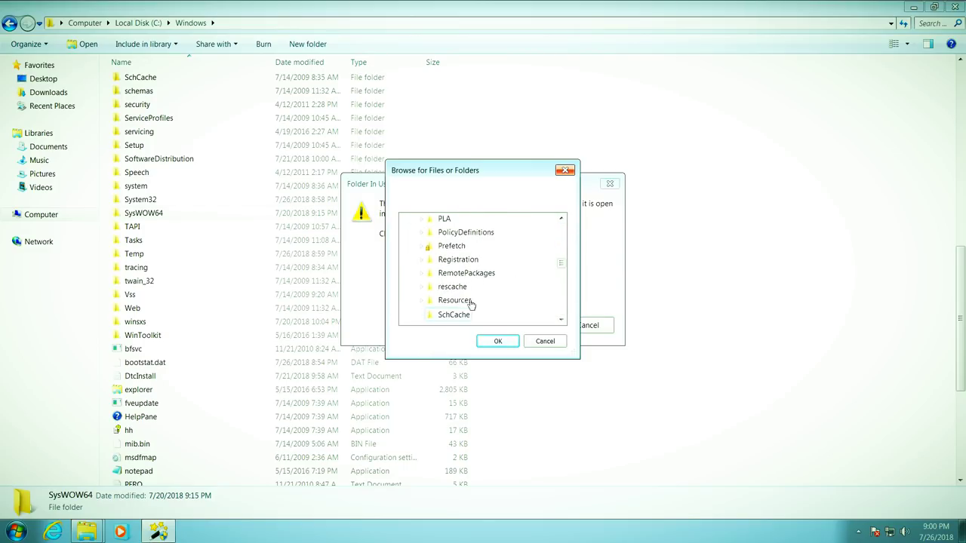
pyautogui.scroll(-7, 471, 302)
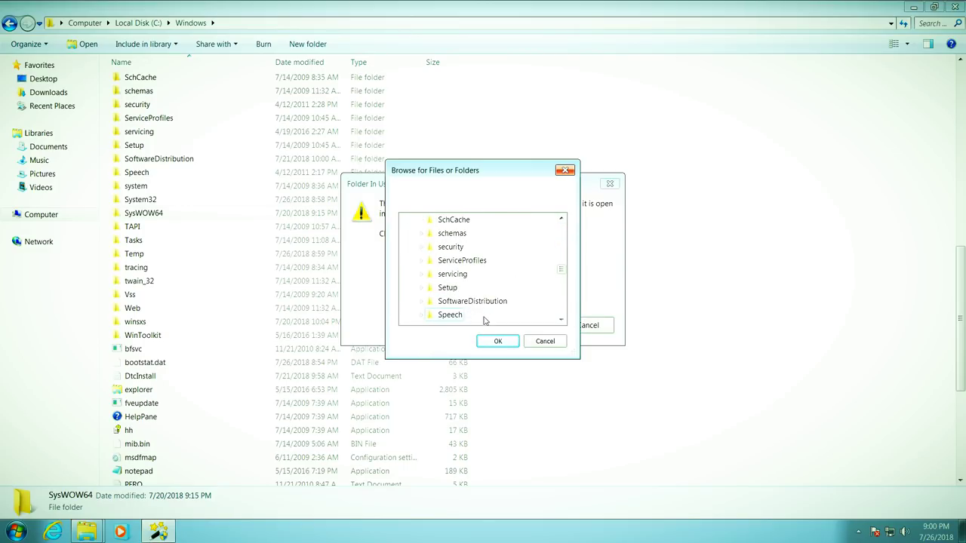
pyautogui.scroll(-2, 484, 321)
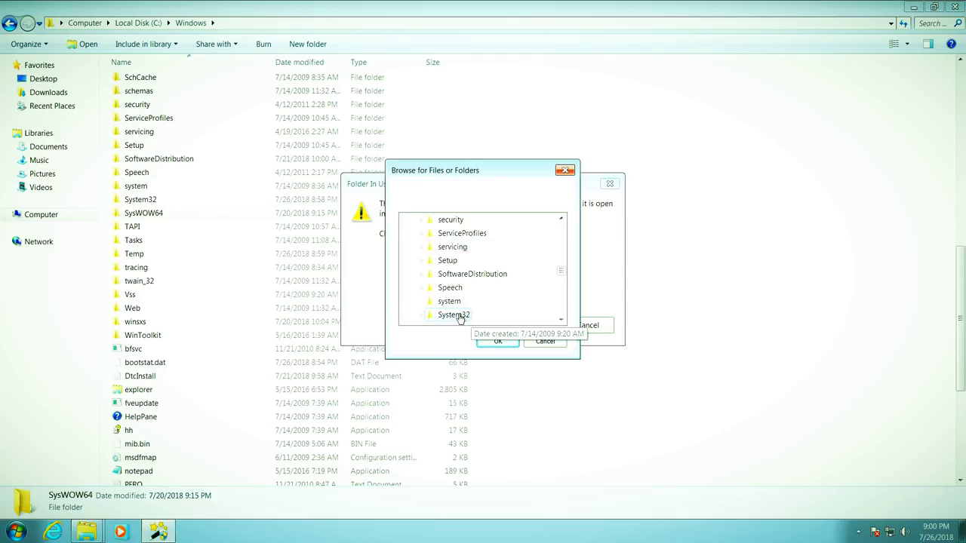
pyautogui.scroll(-1, 460, 318)
pyautogui.click(459, 315)
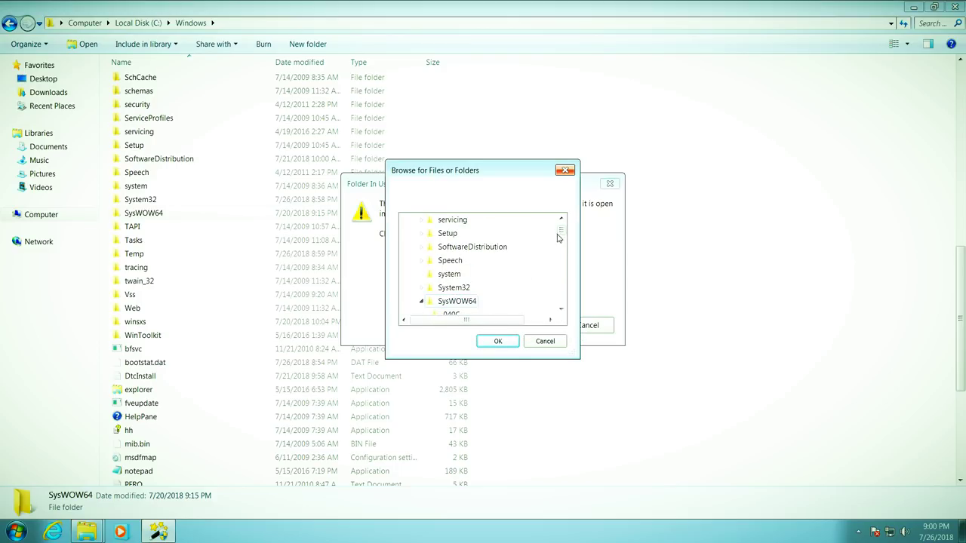
pyautogui.click(510, 346)
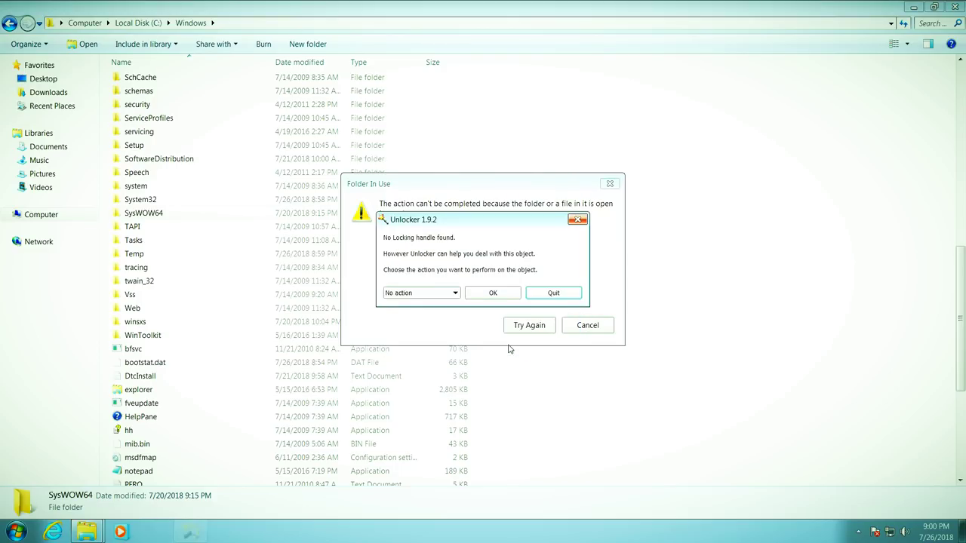
# Have Unlocker perform the Delete action on SysWOW64 and move its progress window aside.
pyautogui.click(431, 294)
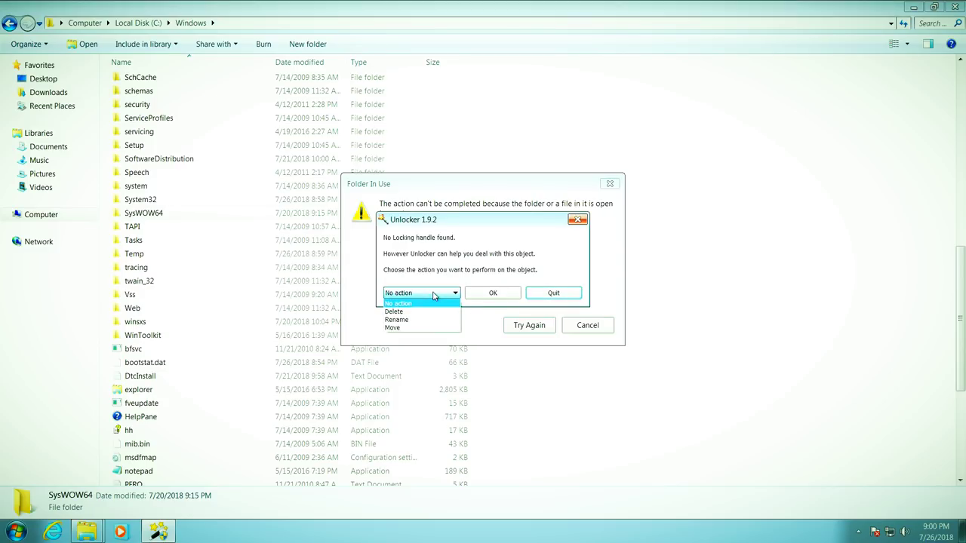
pyautogui.click(408, 312)
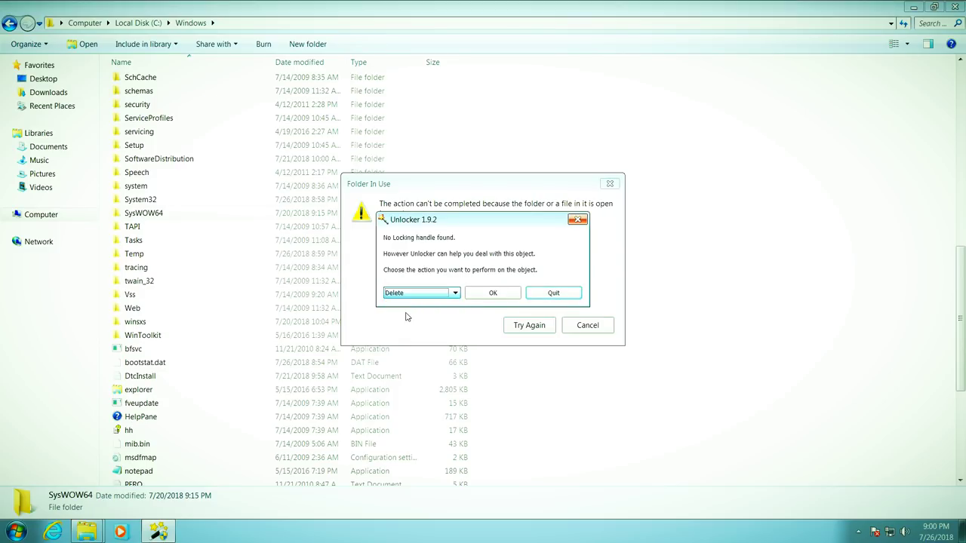
pyautogui.click(493, 293)
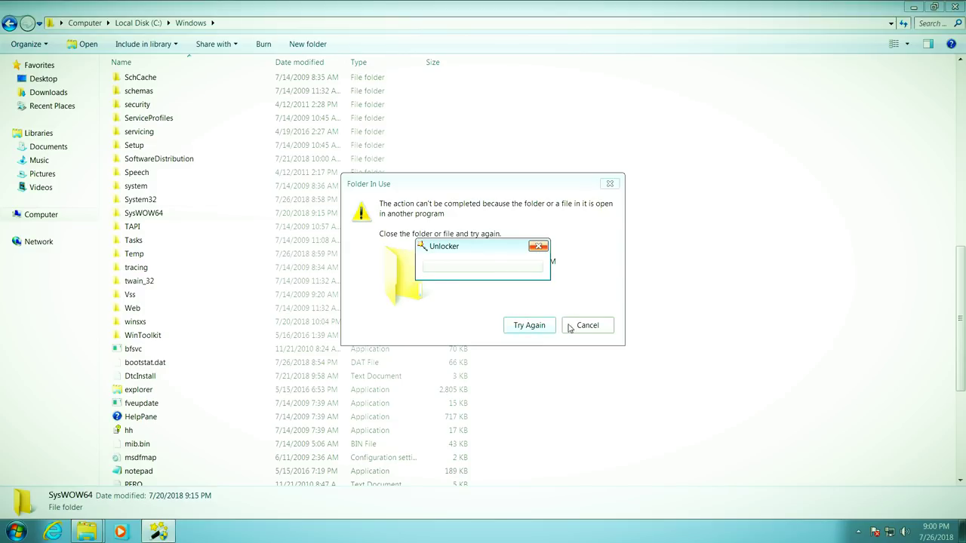
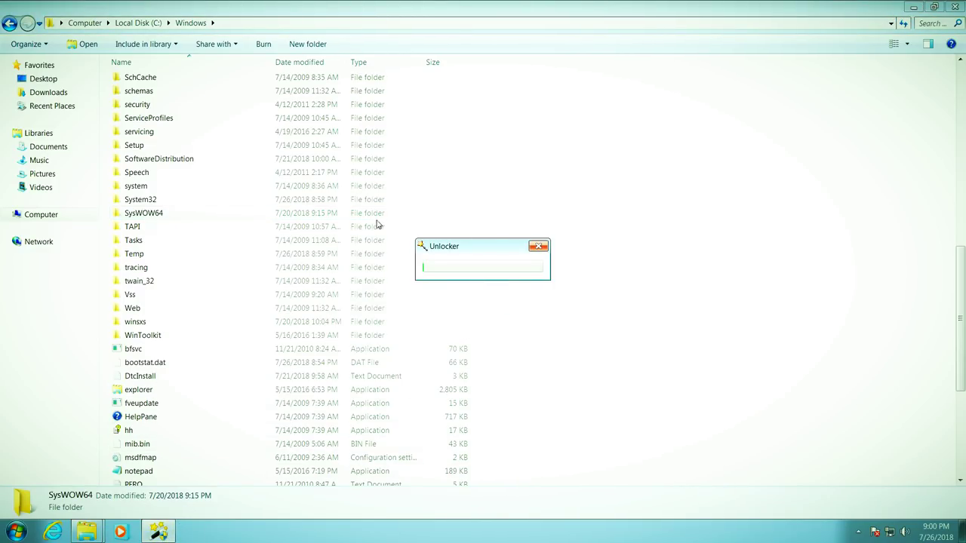
pyautogui.moveTo(448, 250)
pyautogui.mouseDown()
pyautogui.moveTo(456, 246)
pyautogui.moveTo(456, 257)
pyautogui.mouseUp()
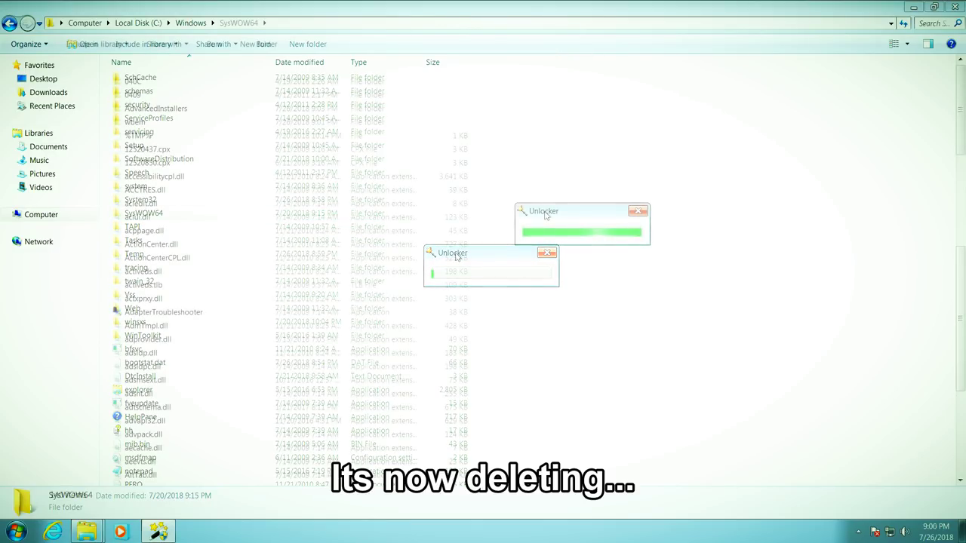
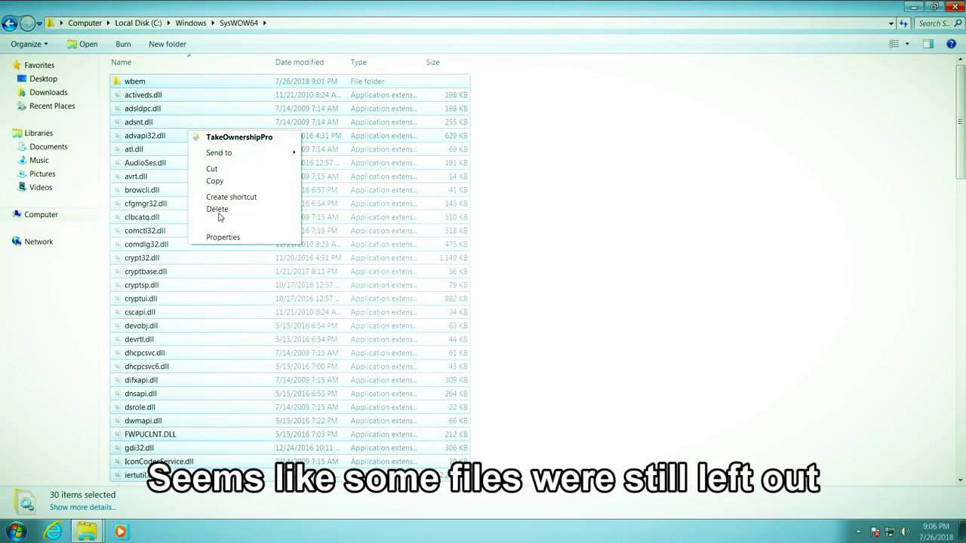
# Try to delete all the items left in the SysWOW64 folder, skipping every file and folder in use.
pyautogui.click(218, 211)
pyautogui.click(544, 282)
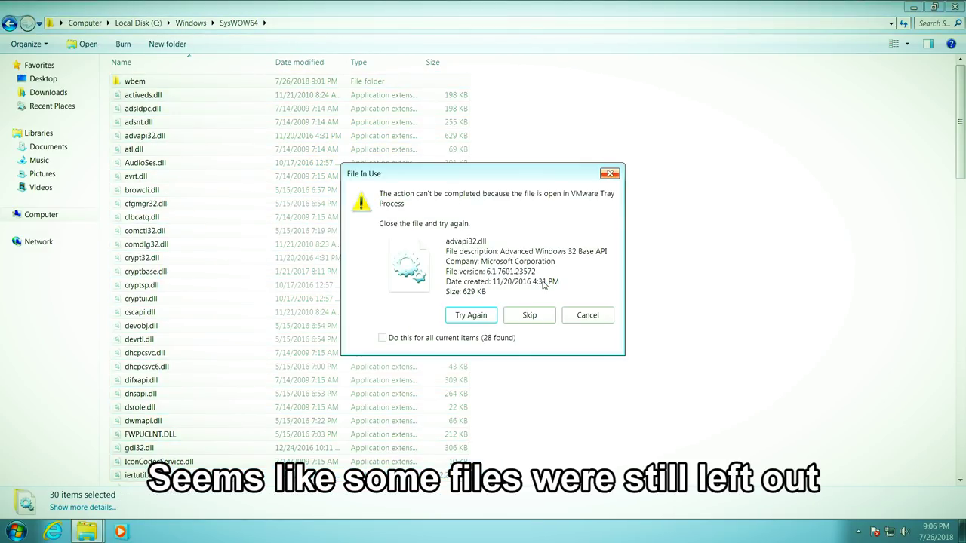
pyautogui.click(520, 317)
pyautogui.click(521, 317)
pyautogui.click(520, 317)
pyautogui.click(519, 317)
pyautogui.click(519, 317)
pyautogui.click(520, 317)
pyautogui.click(520, 317)
pyautogui.click(520, 317)
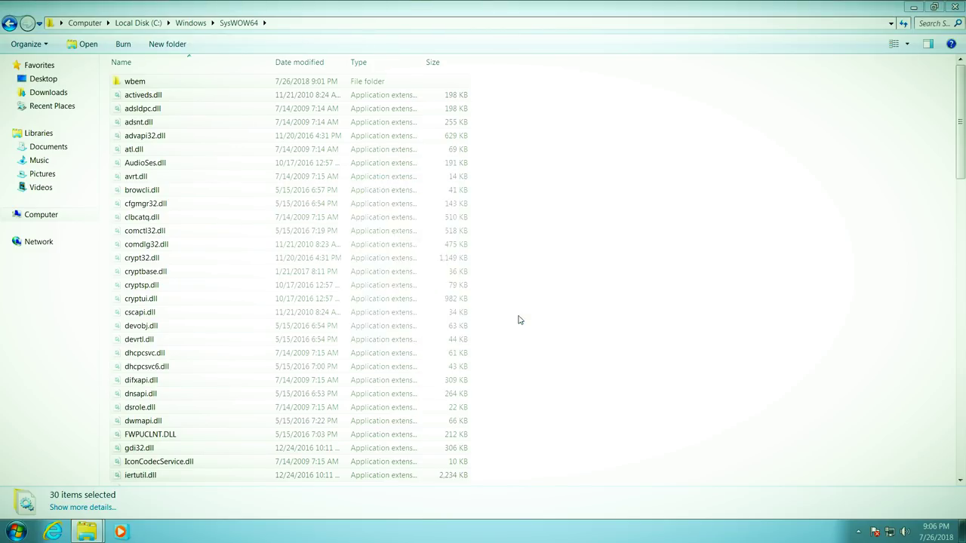
pyautogui.click(529, 317)
pyautogui.click(526, 318)
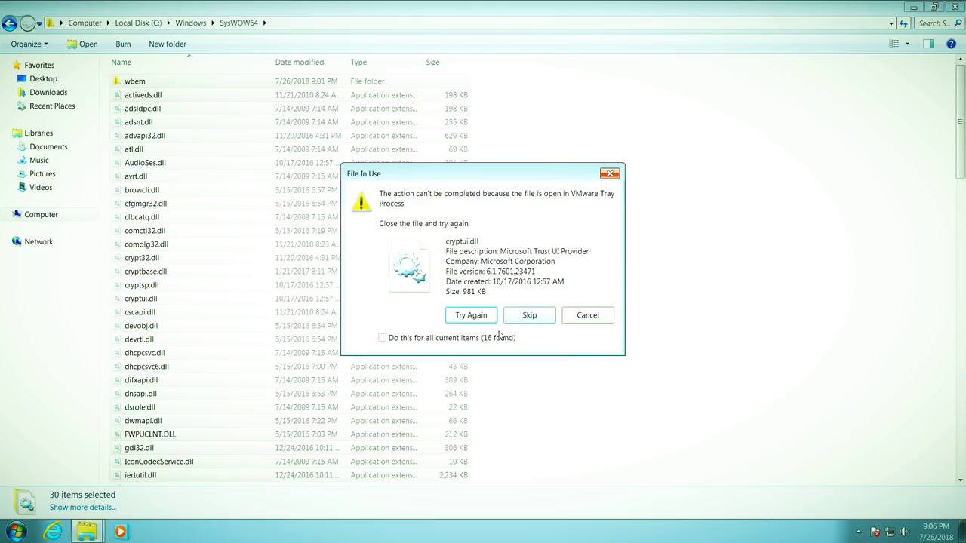
pyautogui.click(522, 317)
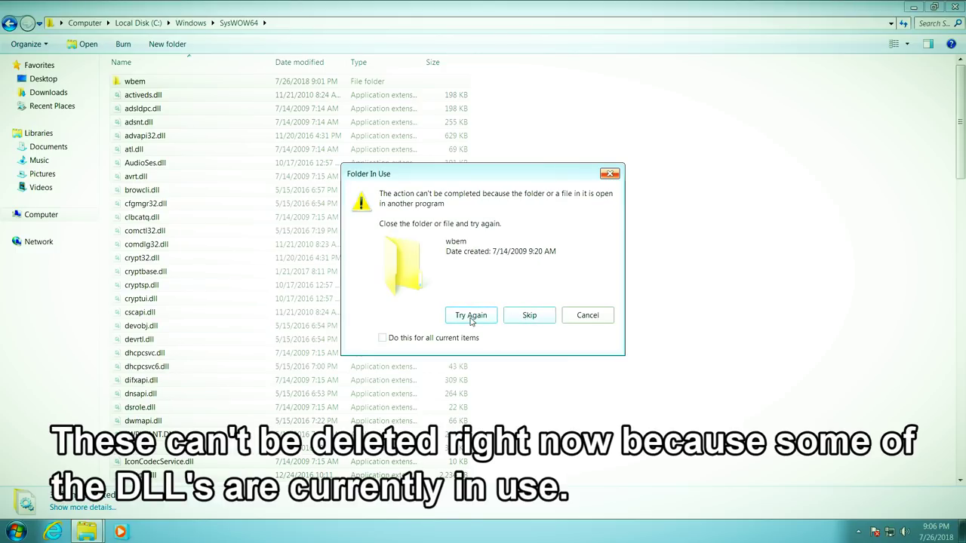
pyautogui.click(460, 338)
pyautogui.click(521, 316)
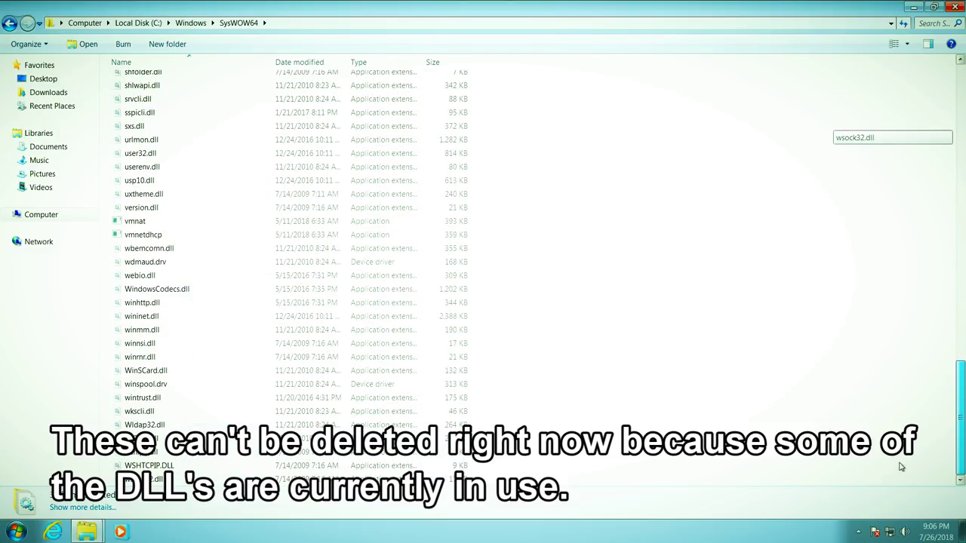
# Return to the Windows folder and restart the computer.
pyautogui.click(11, 23)
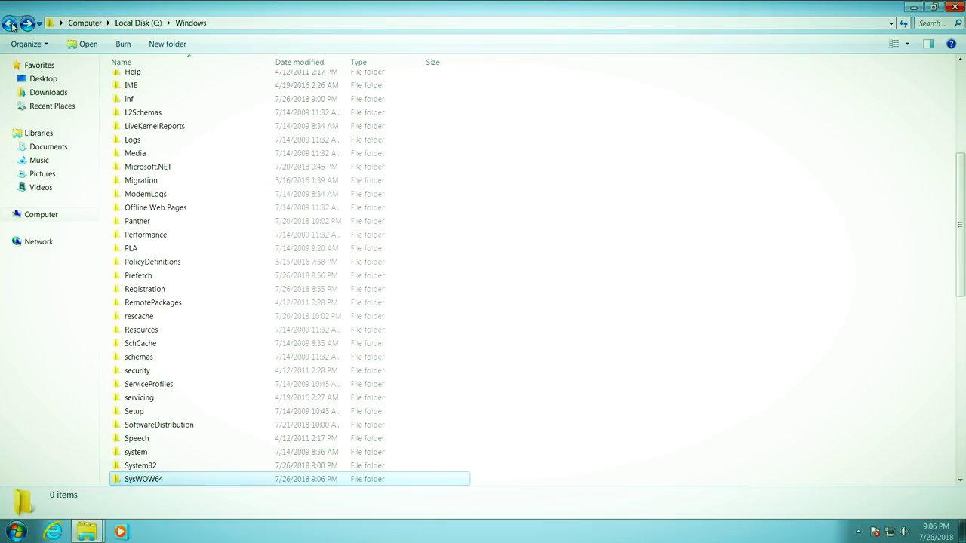
pyautogui.click(705, 244)
pyautogui.scroll(-7, 962, 204)
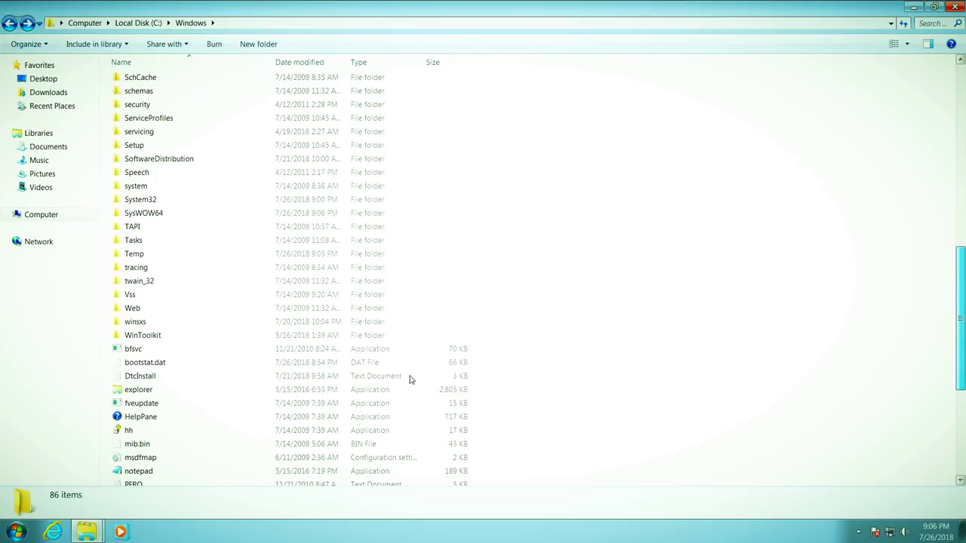
pyautogui.click(17, 532)
pyautogui.click(219, 500)
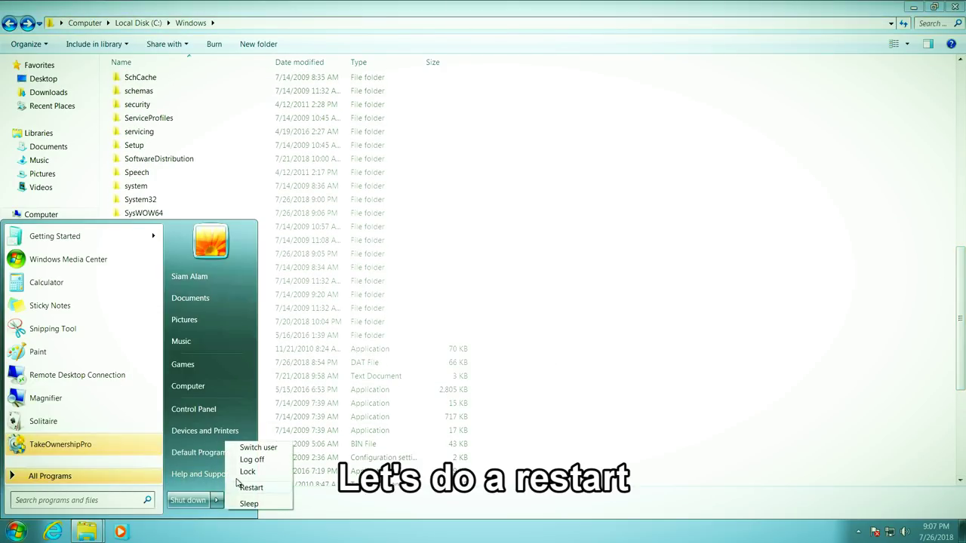
pyautogui.click(249, 488)
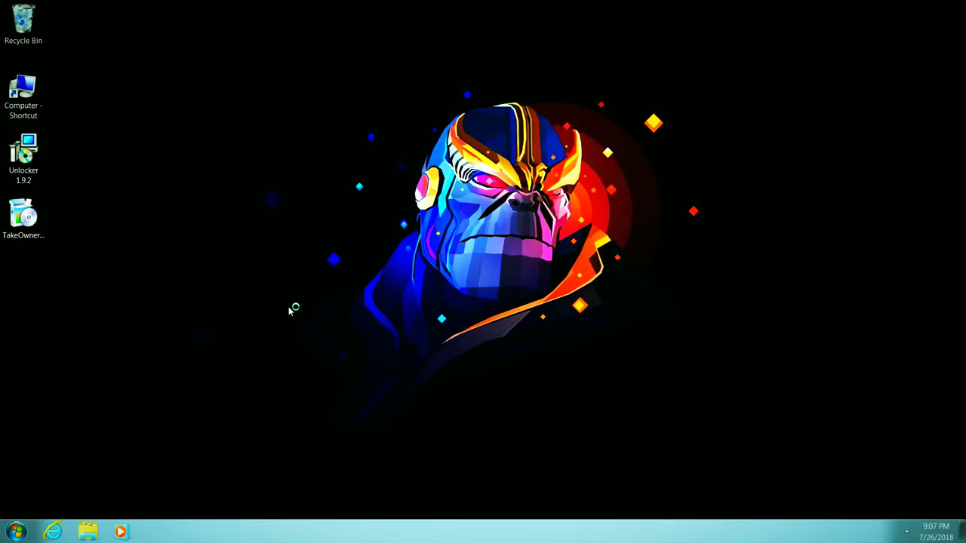
# Refresh the desktop several times to test how it responds after the restart.
pyautogui.rightClick(370, 137)
pyautogui.click(376, 169)
pyautogui.rightClick(378, 189)
pyautogui.click(386, 221)
pyautogui.rightClick(253, 129)
pyautogui.click(265, 159)
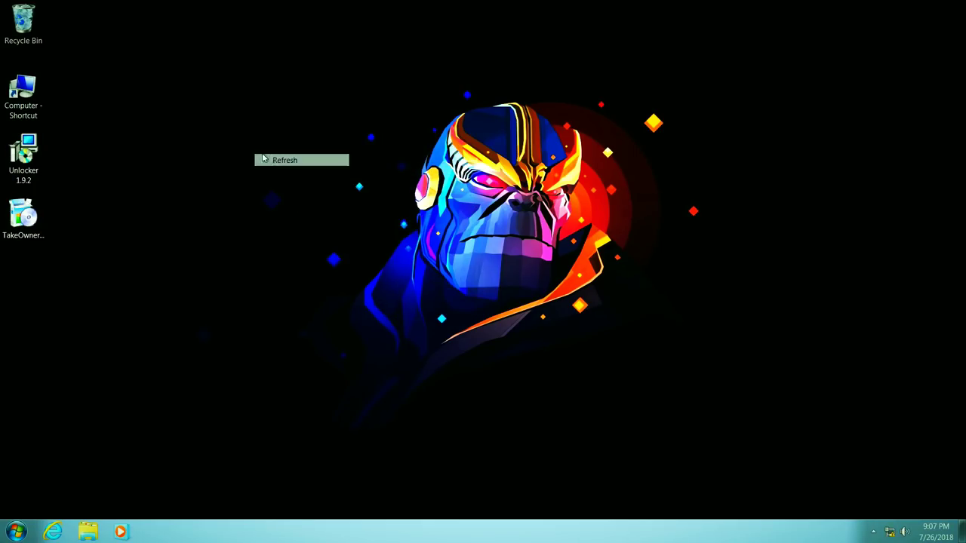
# Try to open the desktop's Personalize settings and the Gadgets window.
pyautogui.rightClick(276, 191)
pyautogui.click(293, 311)
pyautogui.click(609, 263)
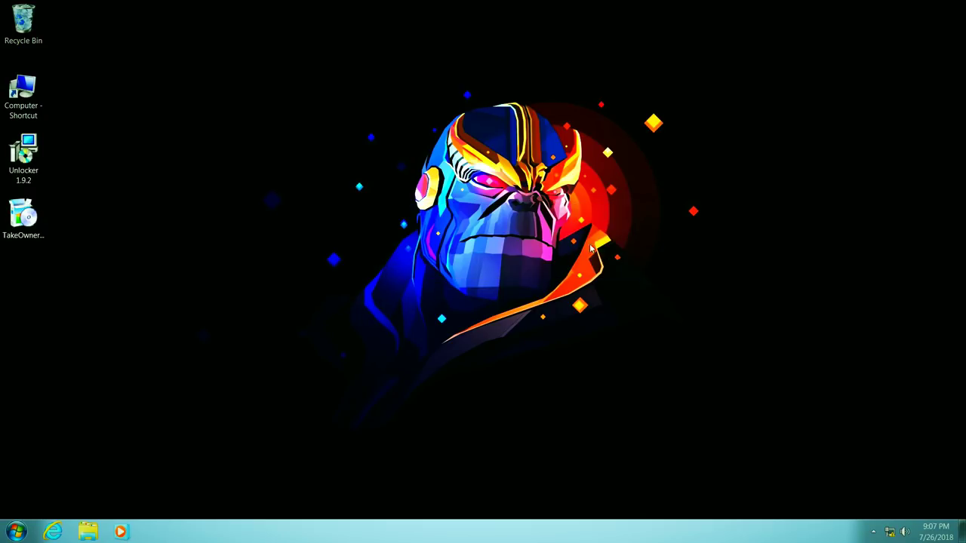
pyautogui.rightClick(554, 209)
pyautogui.click(585, 315)
pyautogui.click(682, 133)
pyautogui.rightClick(694, 259)
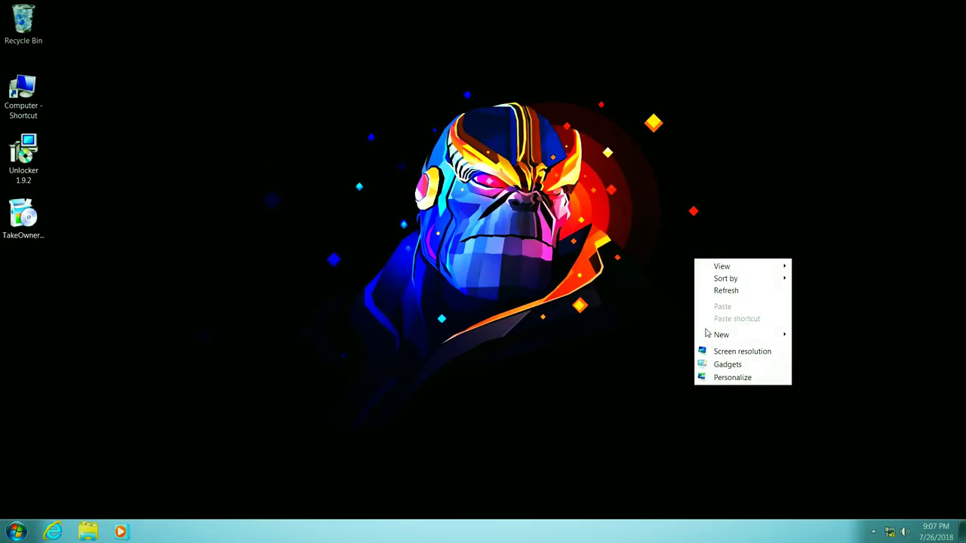
pyautogui.click(723, 377)
pyautogui.click(608, 263)
# Create a new text document on the desktop and open it to test the editor.
pyautogui.rightClick(378, 175)
pyautogui.moveTo(433, 255)
pyautogui.click(574, 318)
pyautogui.doubleClick(400, 219)
pyautogui.click(578, 26)
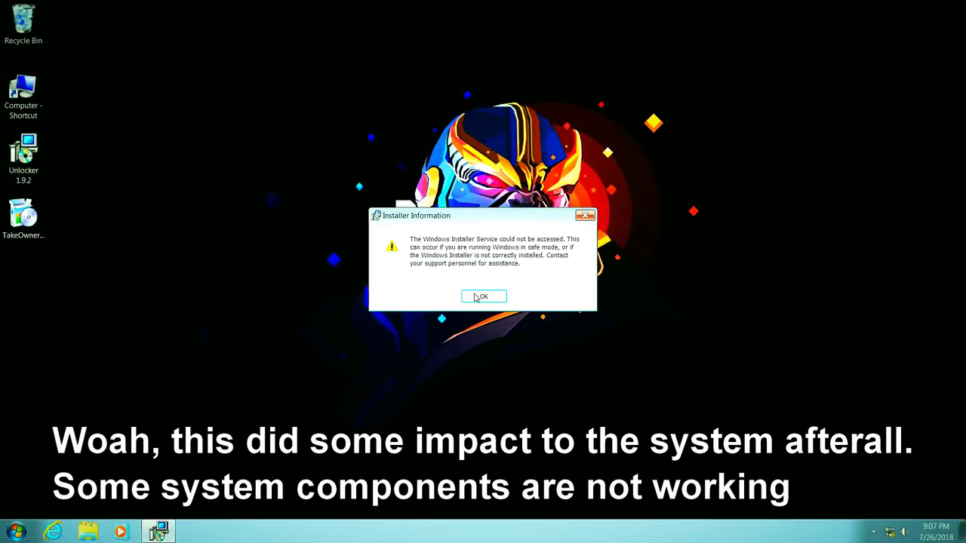
# Exit the Unlocker Setup wizard and refresh the desktop.
pyautogui.click(484, 296)
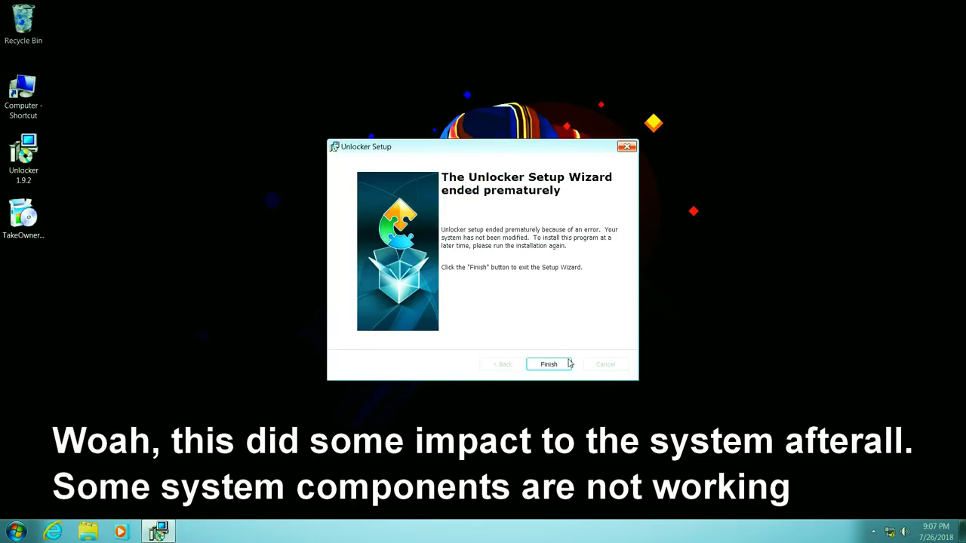
pyautogui.click(545, 361)
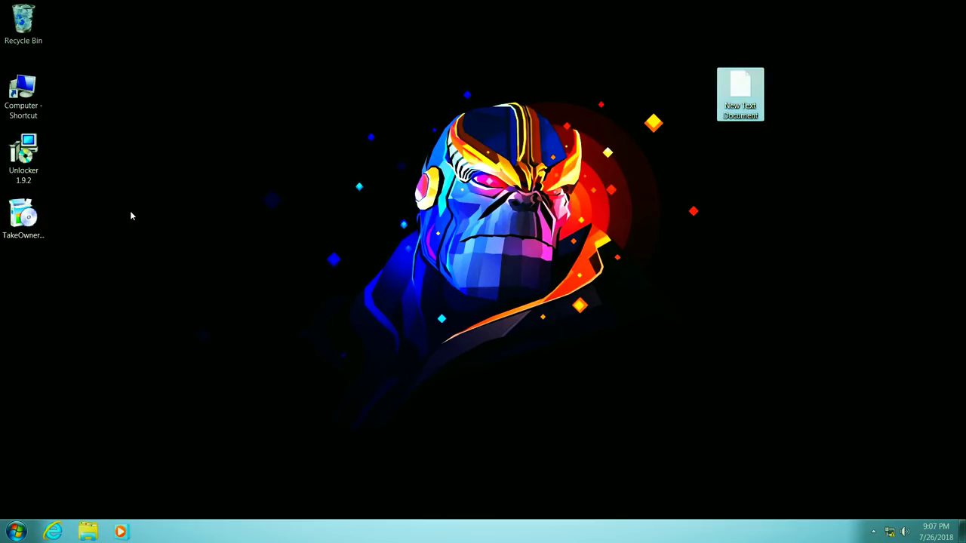
pyautogui.rightClick(153, 160)
pyautogui.click(173, 194)
# Launch Windows Media Player, Windows Explorer and Internet Explorer to test them.
pyautogui.click(120, 532)
pyautogui.click(88, 532)
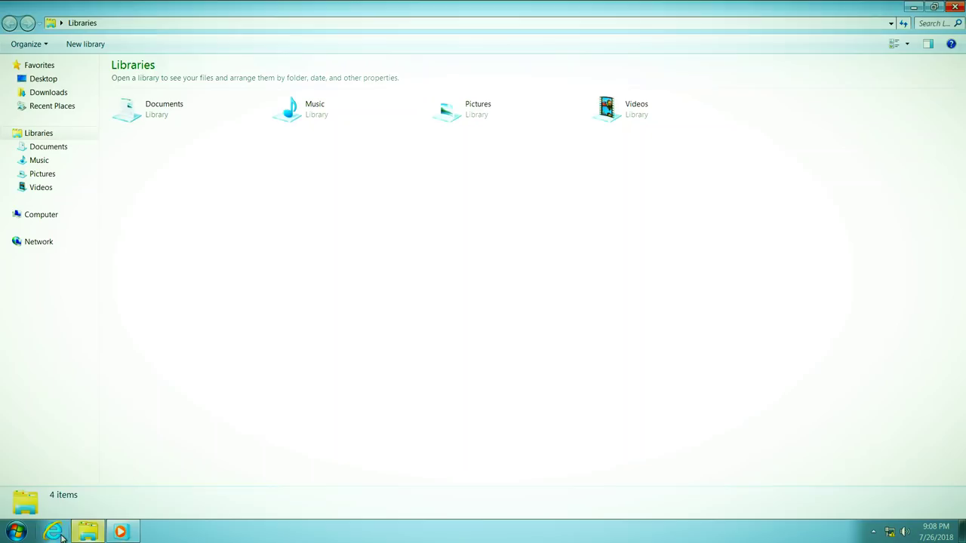
pyautogui.click(59, 531)
# Open the Games folder and choose to customize its update and folder settings, accepting the options offered.
pyautogui.press('super')
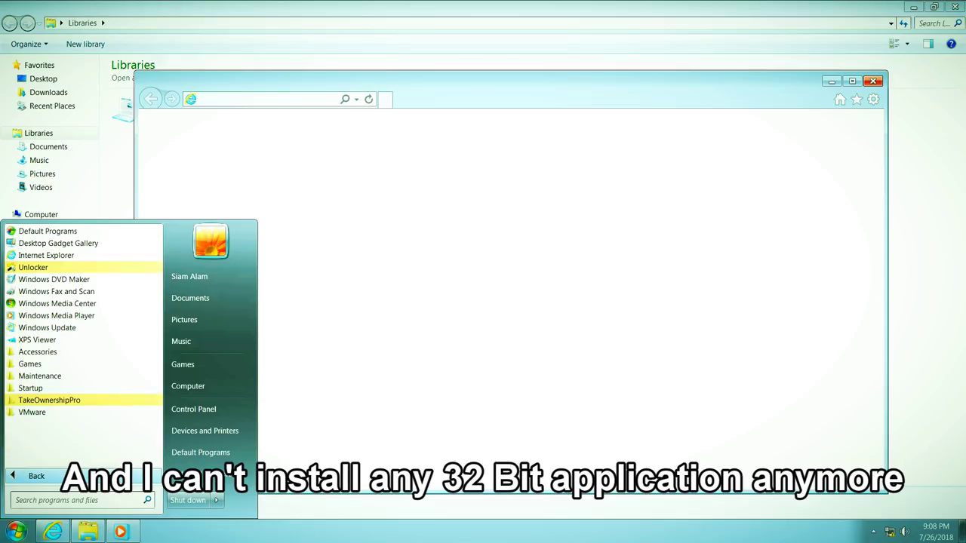
pyautogui.click(186, 365)
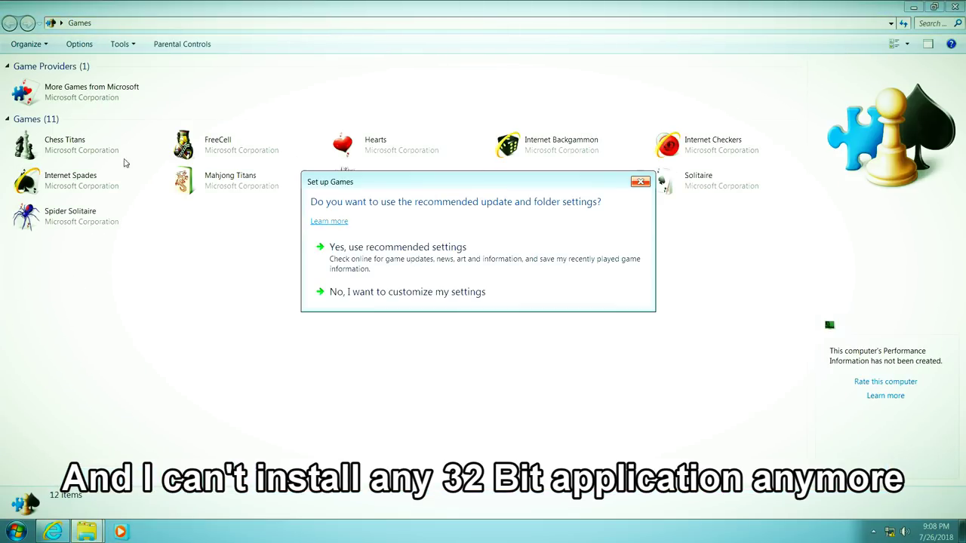
pyautogui.click(355, 291)
pyautogui.press('Return')
# Launch Chess Titans from the Games folder and close the Internet Explorer window.
pyautogui.doubleClick(108, 140)
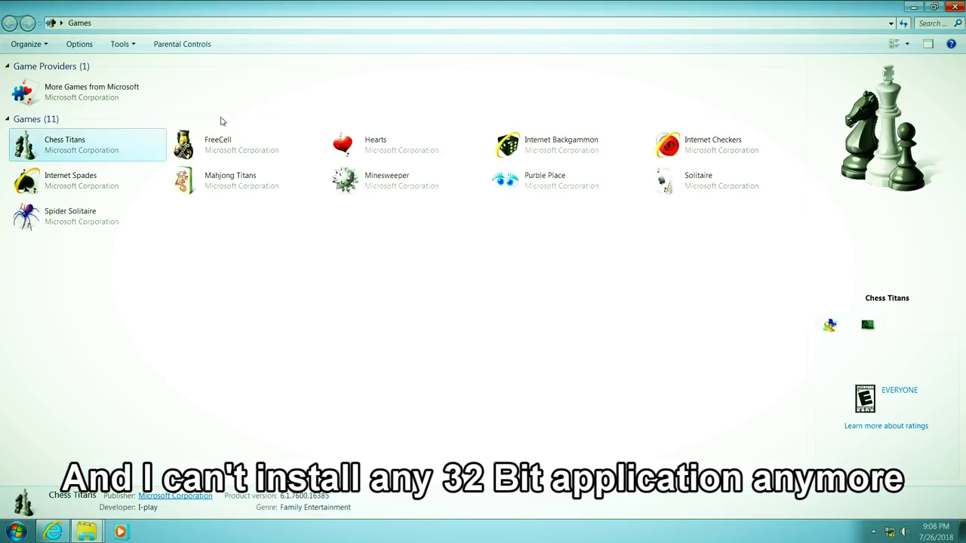
pyautogui.click(564, 300)
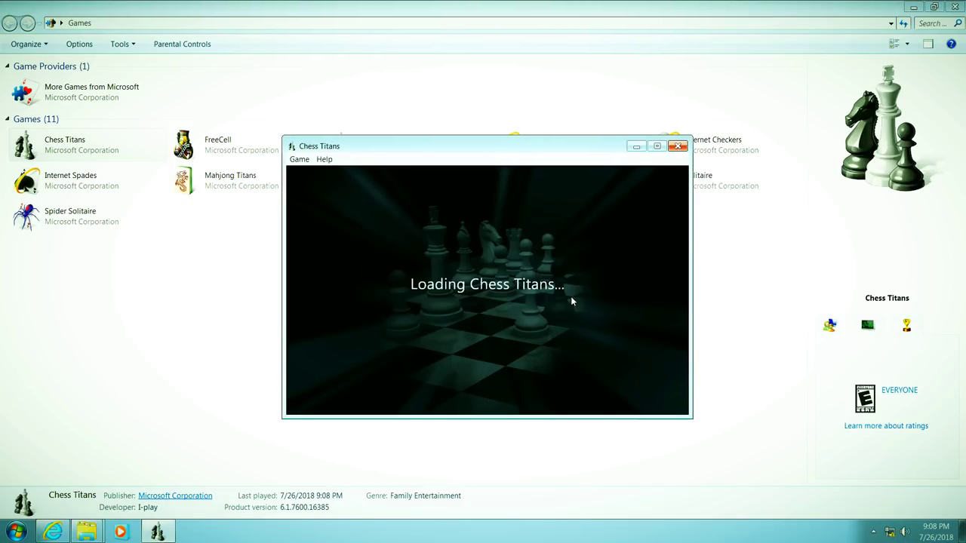
pyautogui.click(594, 172)
pyautogui.click(872, 81)
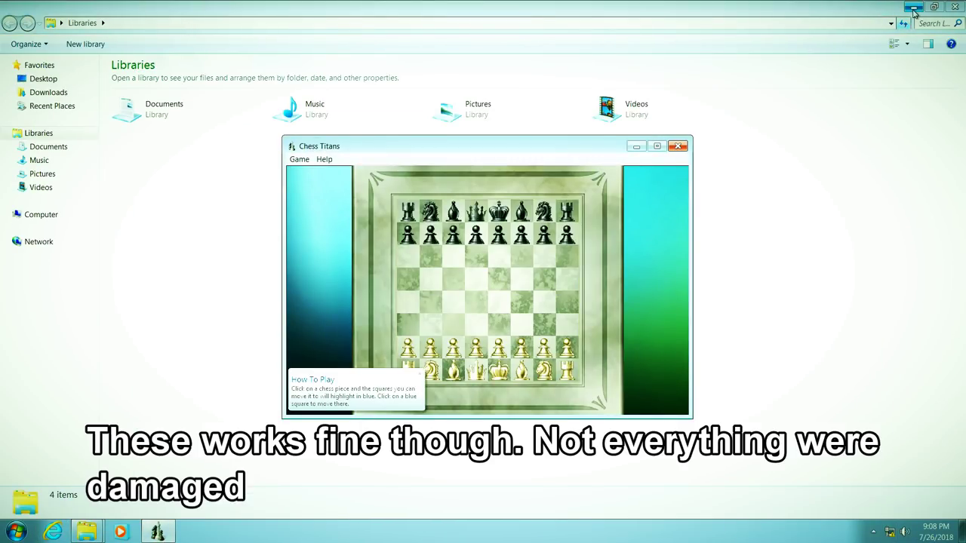
# Minimize the Libraries window and open the Windows folder on Local Disk (C:).
pyautogui.click(912, 7)
pyautogui.doubleClick(17, 89)
pyautogui.click(167, 84)
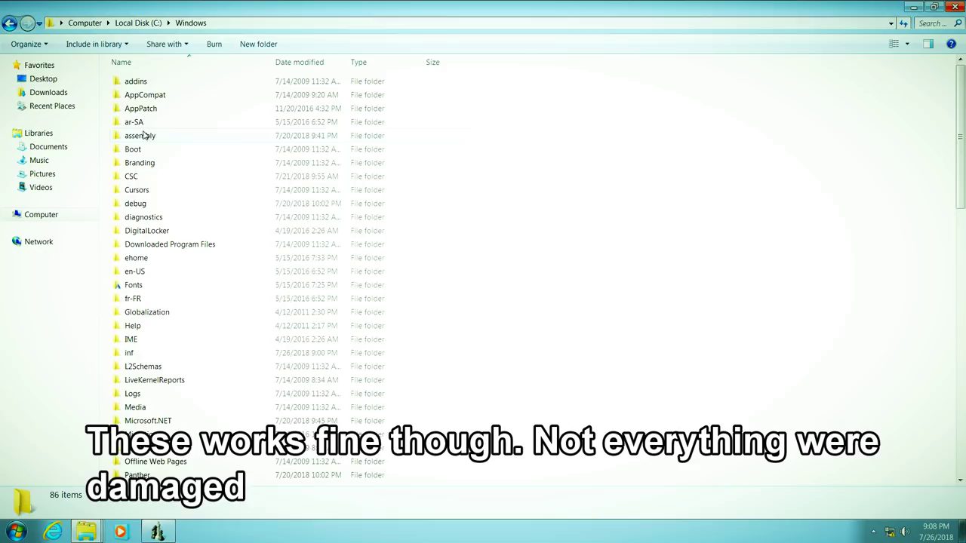
# Try to delete the SysWOW64 folder, and open it to select the ntdll.dll file inside.
pyautogui.scroll(-15, 833, 304)
pyautogui.click(151, 154)
pyautogui.rightClick(155, 154)
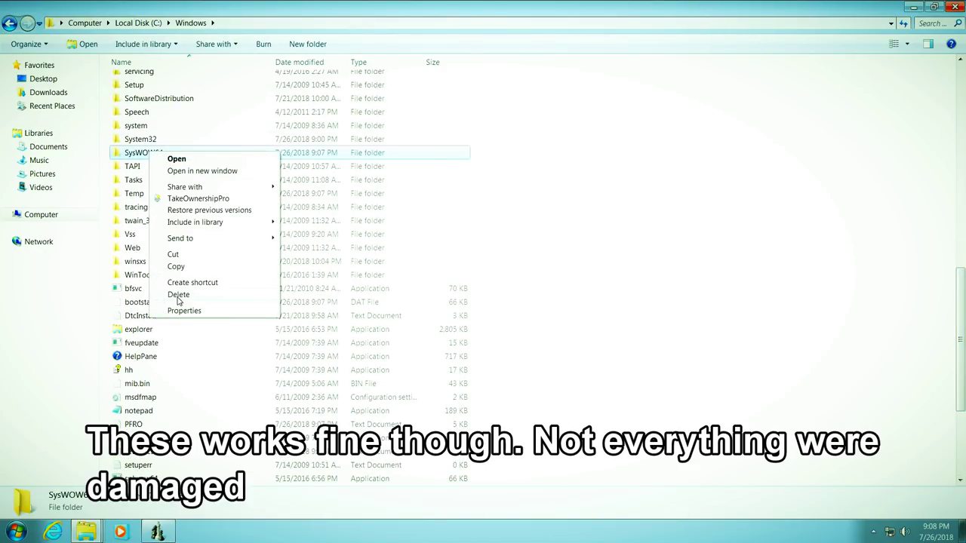
pyautogui.click(179, 295)
pyautogui.click(527, 311)
pyautogui.doubleClick(204, 155)
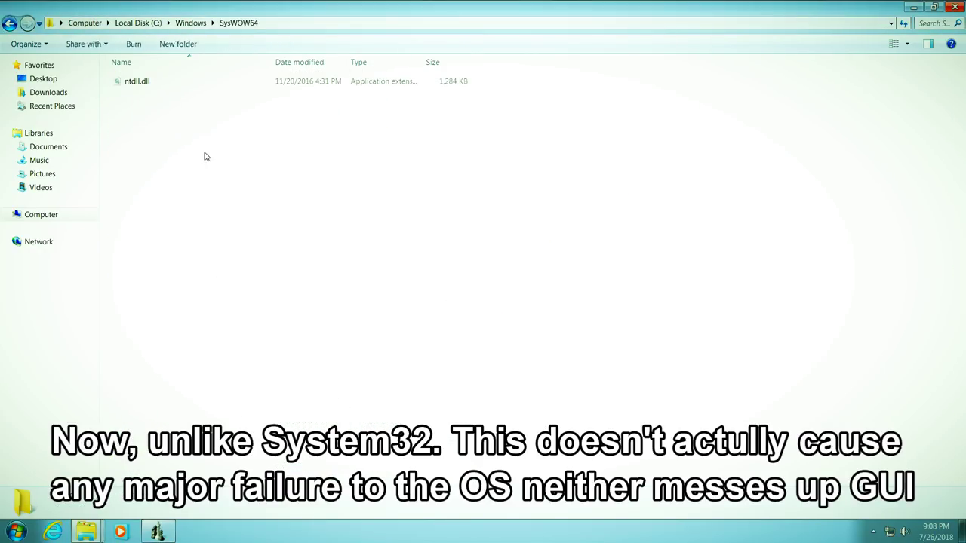
pyautogui.click(136, 83)
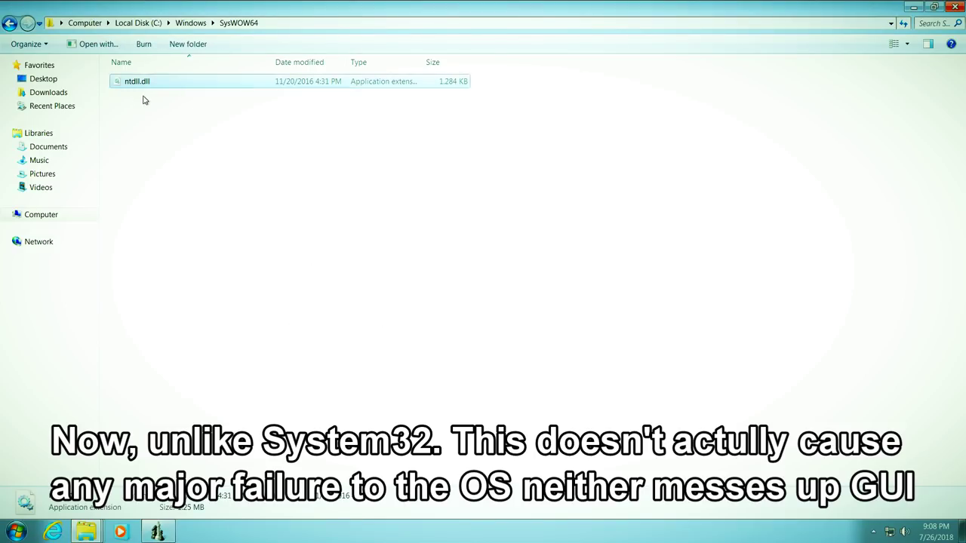
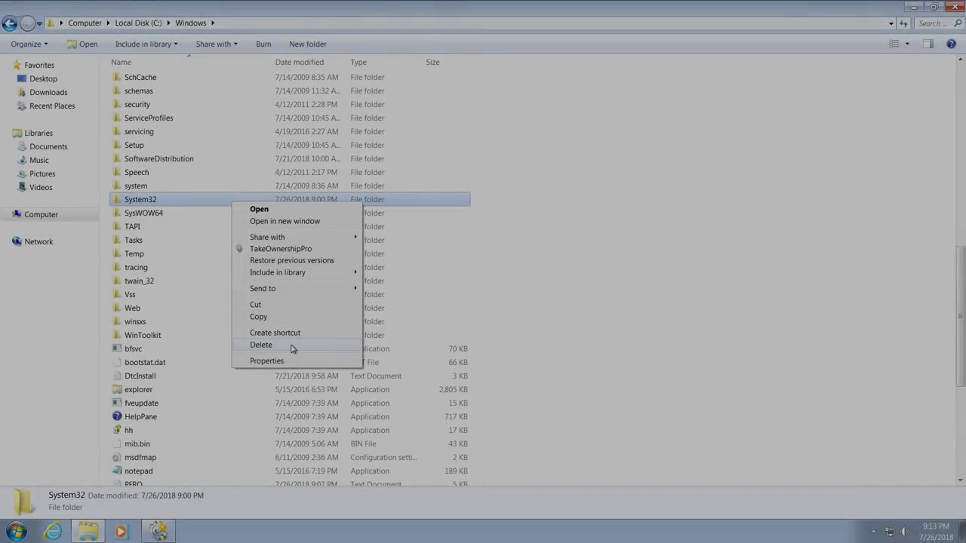
# Try to move the System32 folder to the Recycle Bin and close the TakeOwnershipPro window.
pyautogui.click(291, 346)
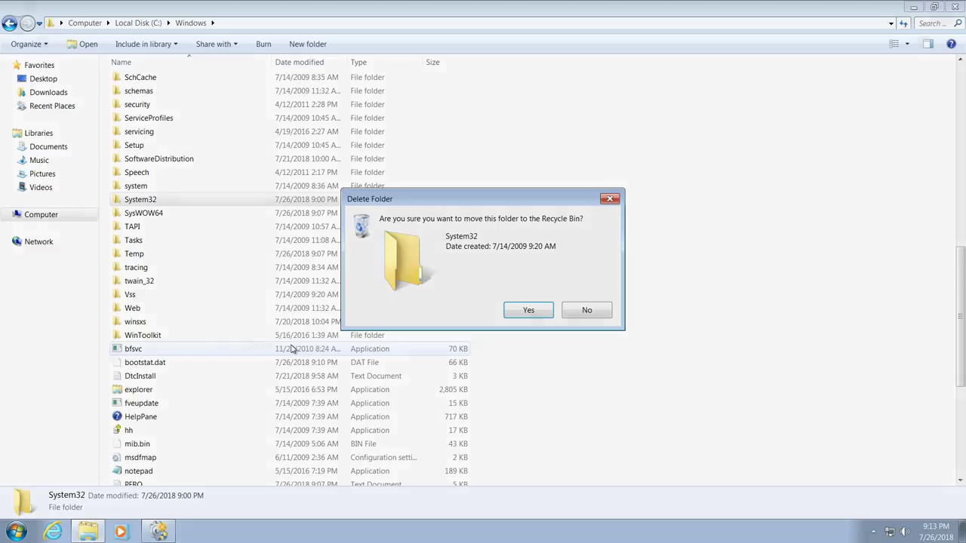
pyautogui.click(549, 312)
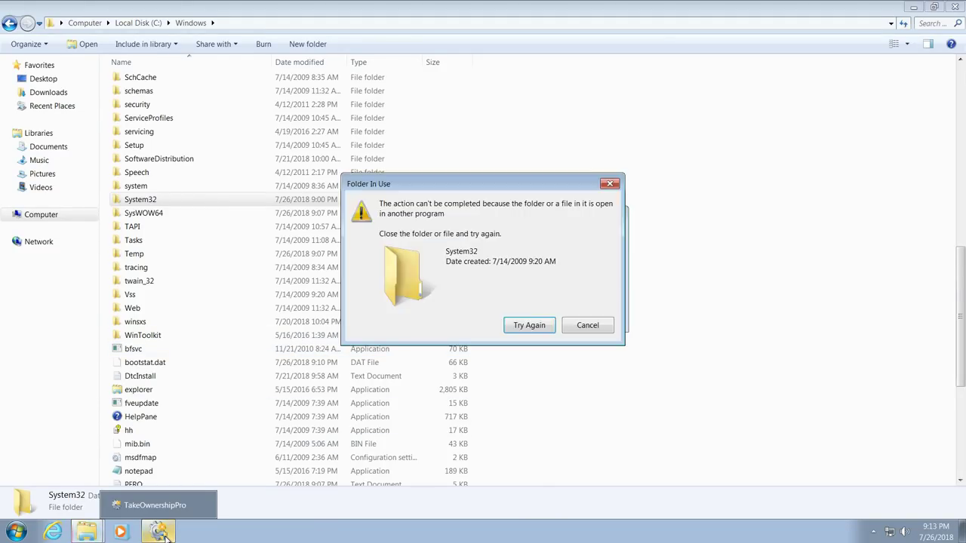
pyautogui.click(160, 532)
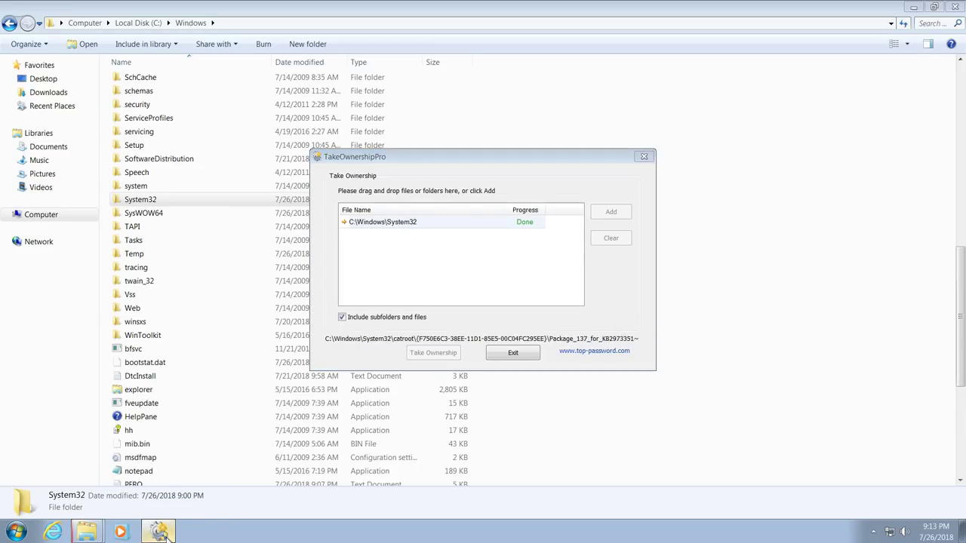
pyautogui.moveTo(434, 158); pyautogui.dragTo(635, 359)
pyautogui.click(844, 356)
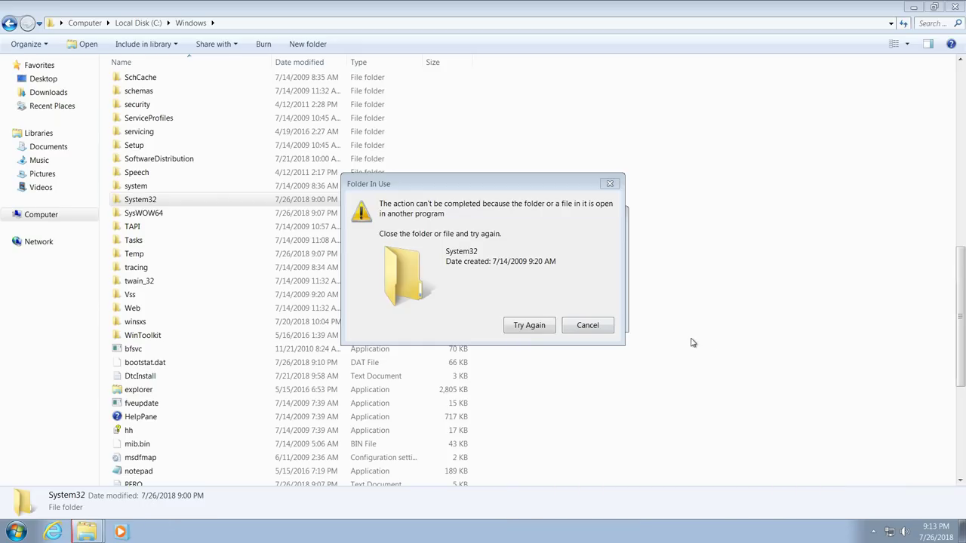
# Cancel the System32 folder deletion and open the folder to view its contents.
pyautogui.click(600, 325)
pyautogui.doubleClick(276, 201)
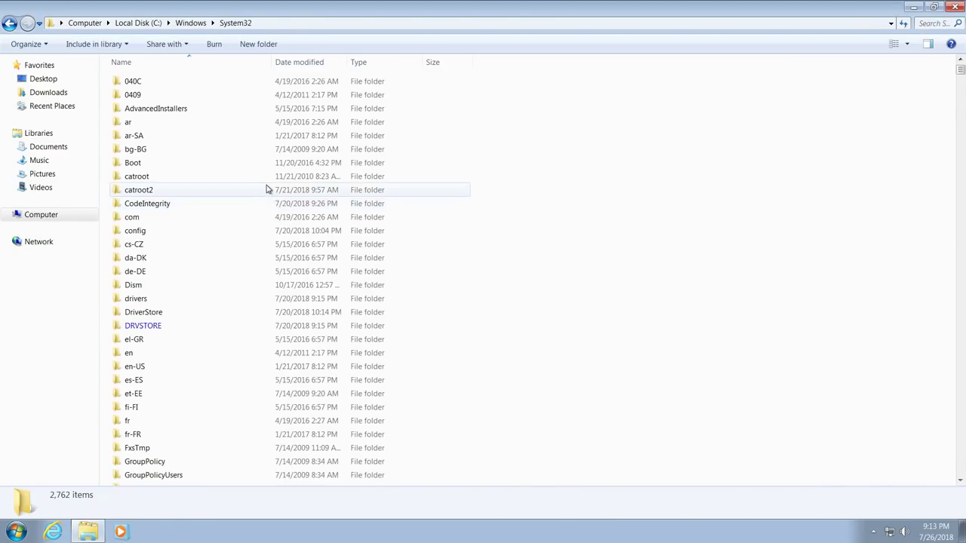
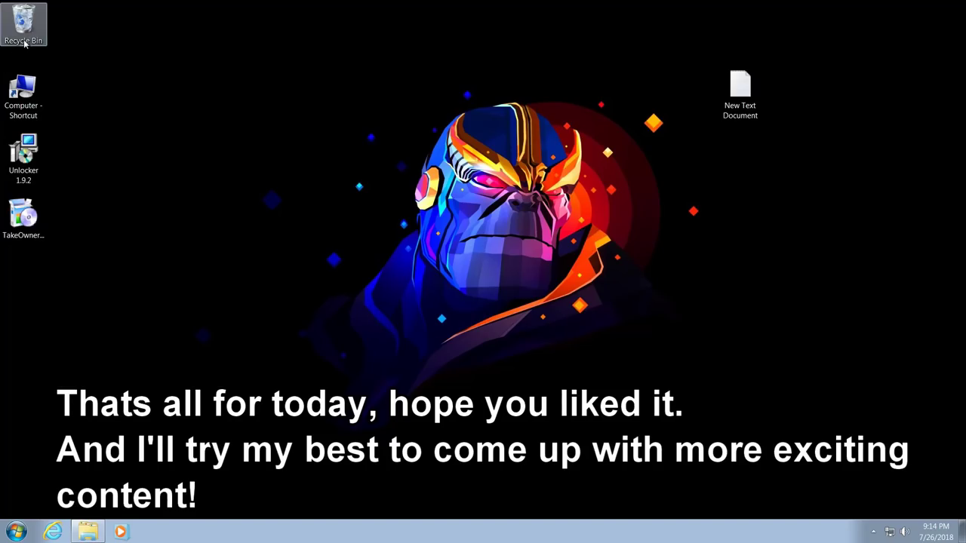
# Empty the Recycle Bin, confirming the permanent deletion, and try to open the Computer shortcut on the desktop.
pyautogui.rightClick(22, 22)
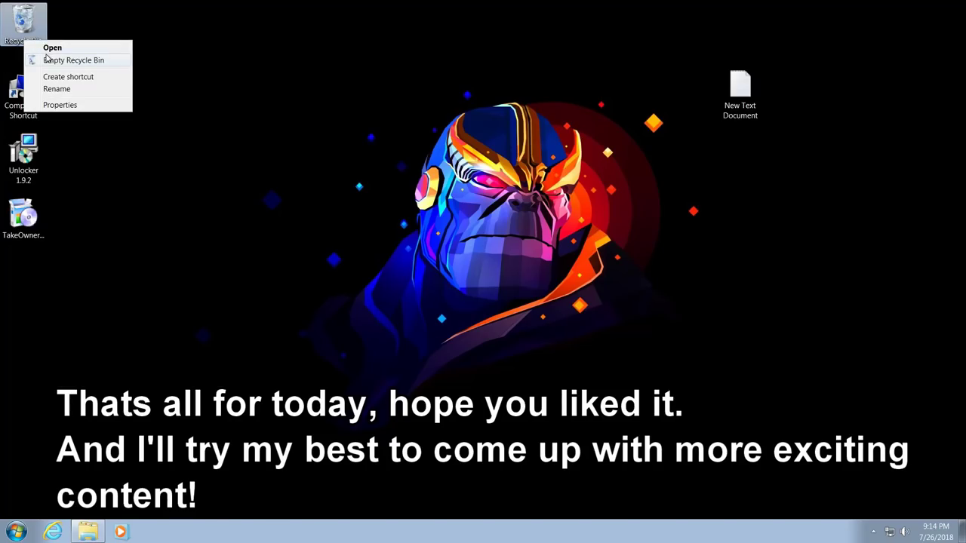
pyautogui.click(73, 59)
pyautogui.click(532, 279)
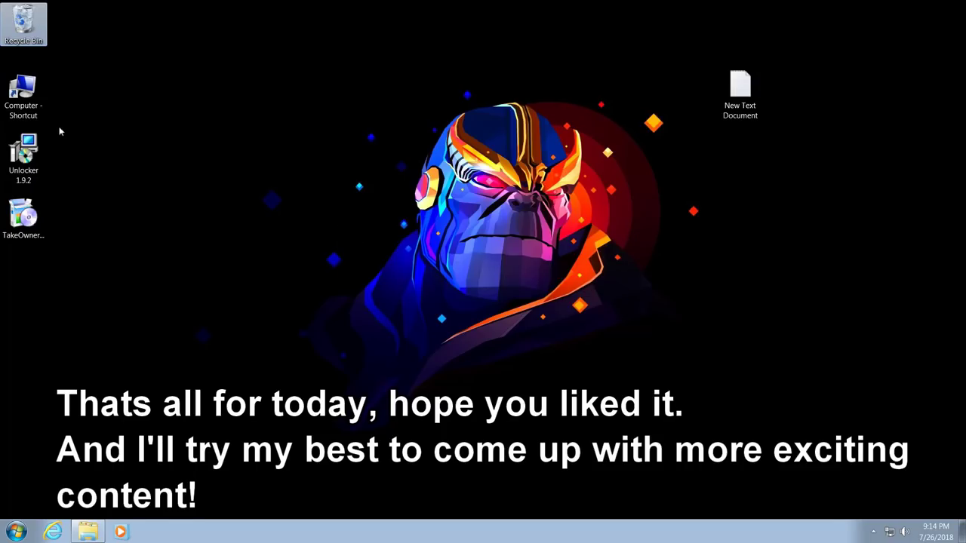
pyautogui.doubleClick(22, 95)
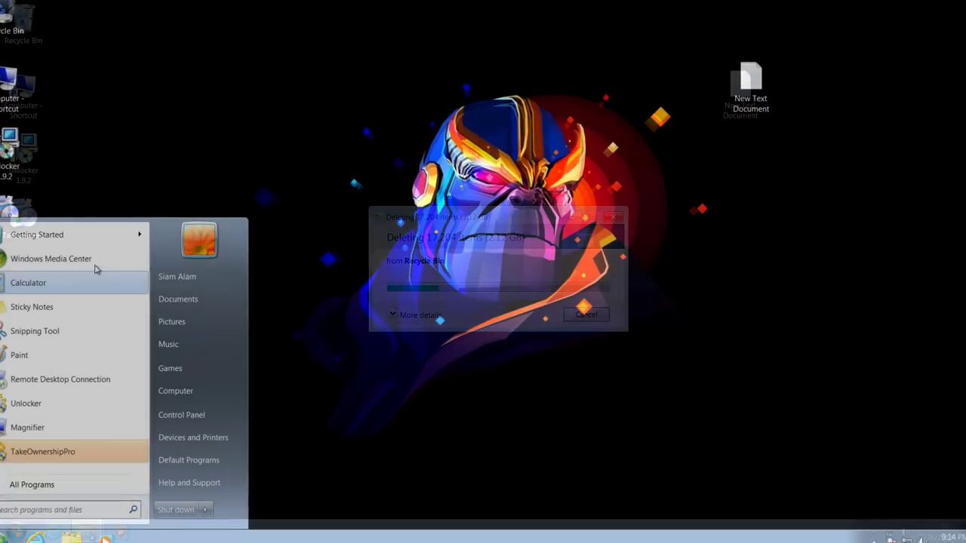
# Restart Windows.
pyautogui.click(204, 509)
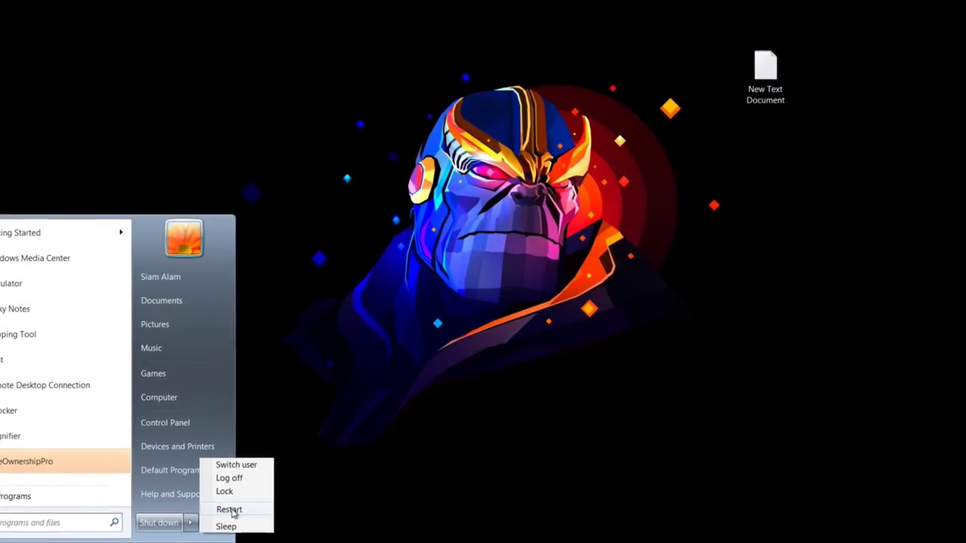
pyautogui.click(229, 510)
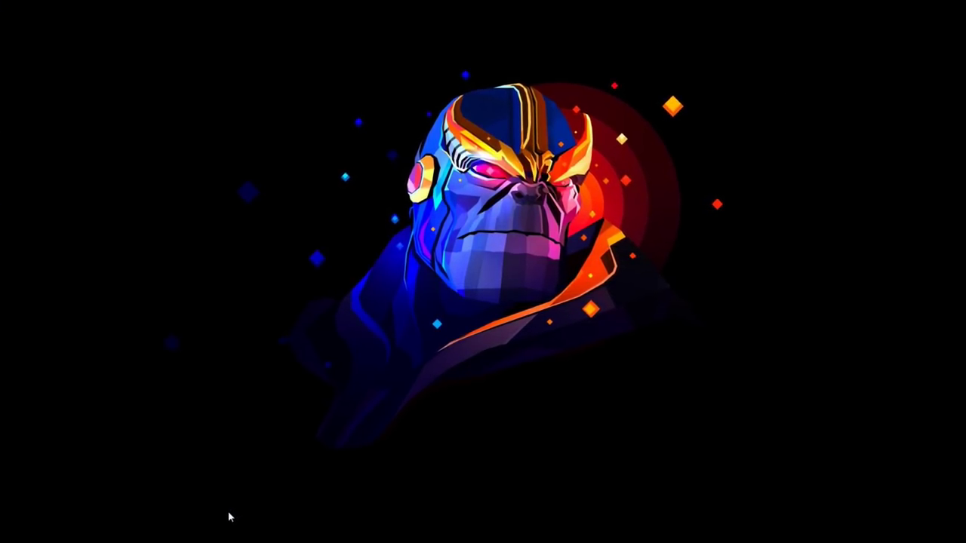